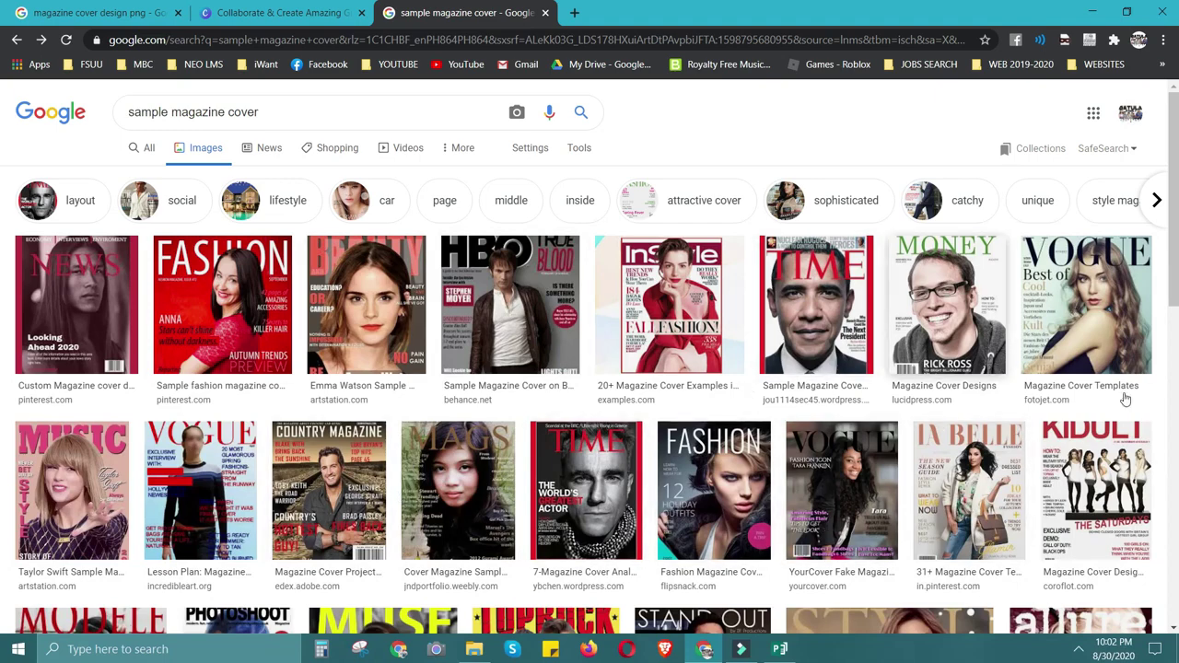
Switch to the Canva tab and log in with a Google account.
scroll(193, 475, down, 4)
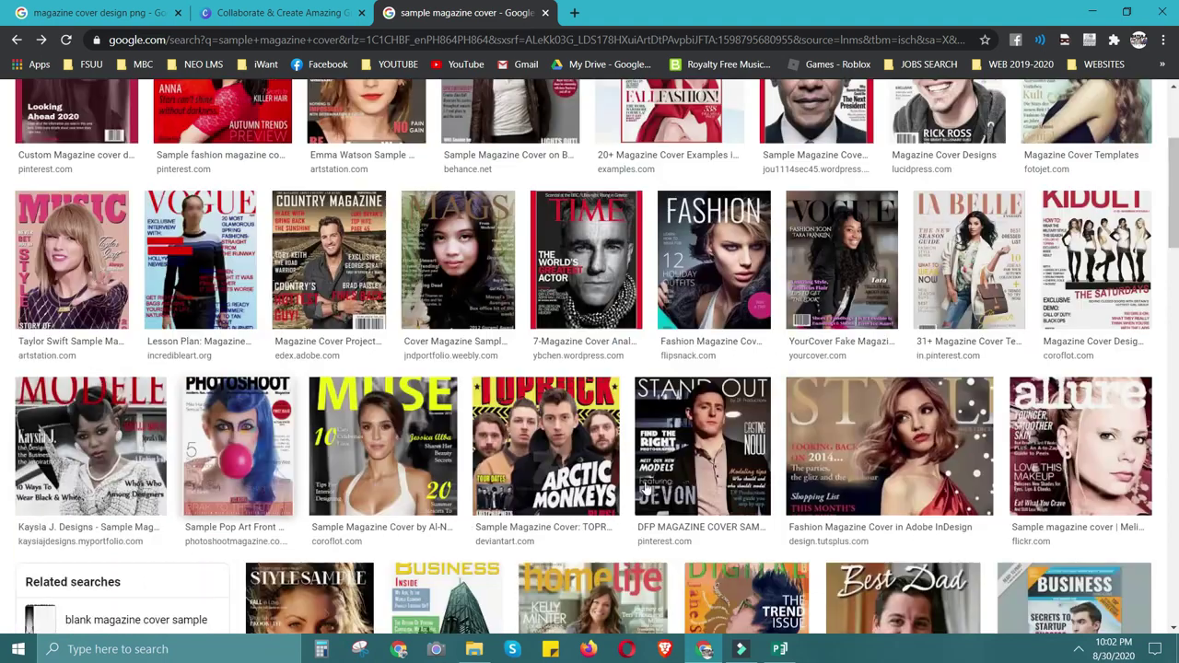
scroll(193, 475, down, 2)
scroll(737, 375, up, 6)
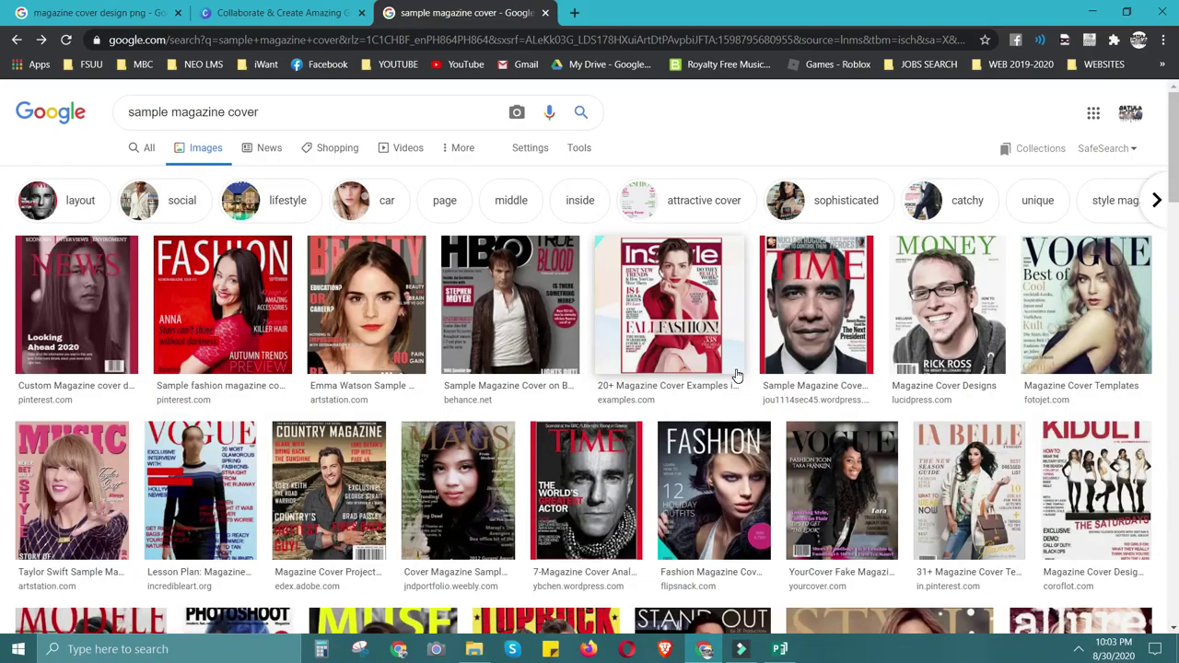
click(276, 12)
click(203, 40)
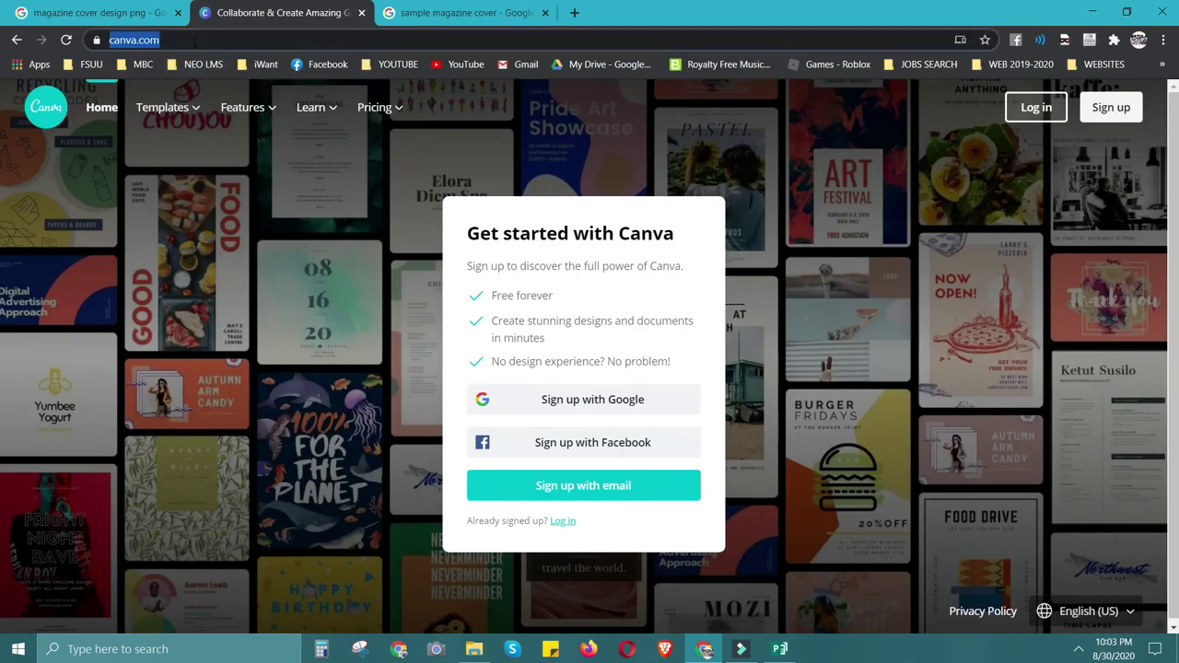
click(262, 34)
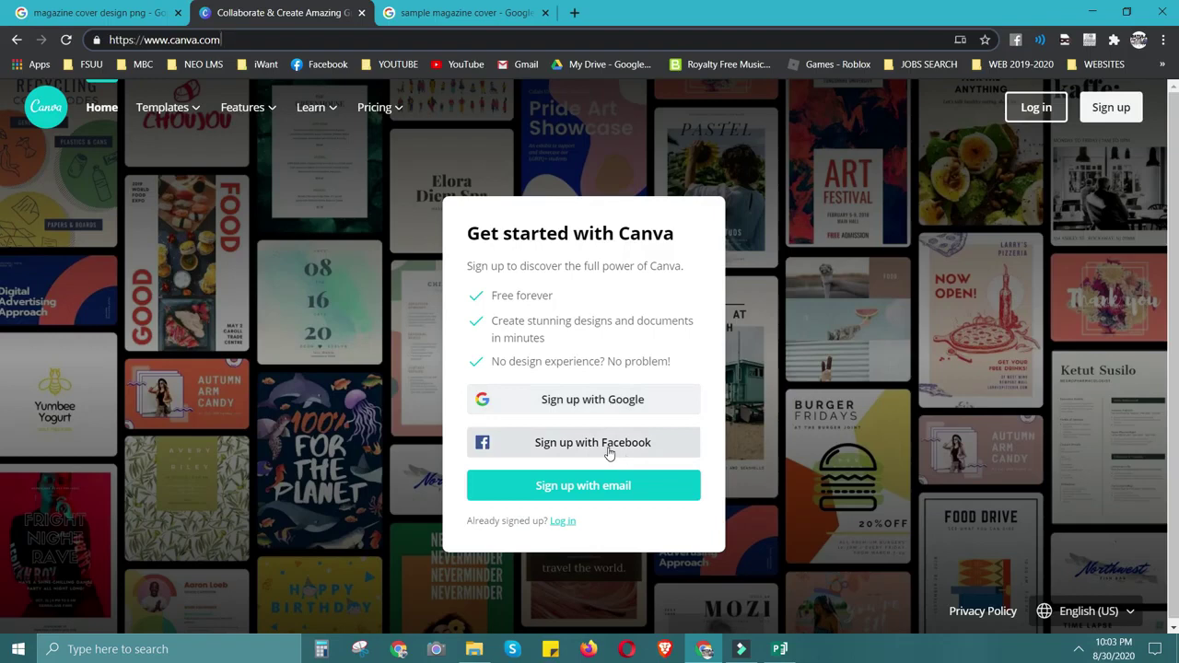
click(565, 521)
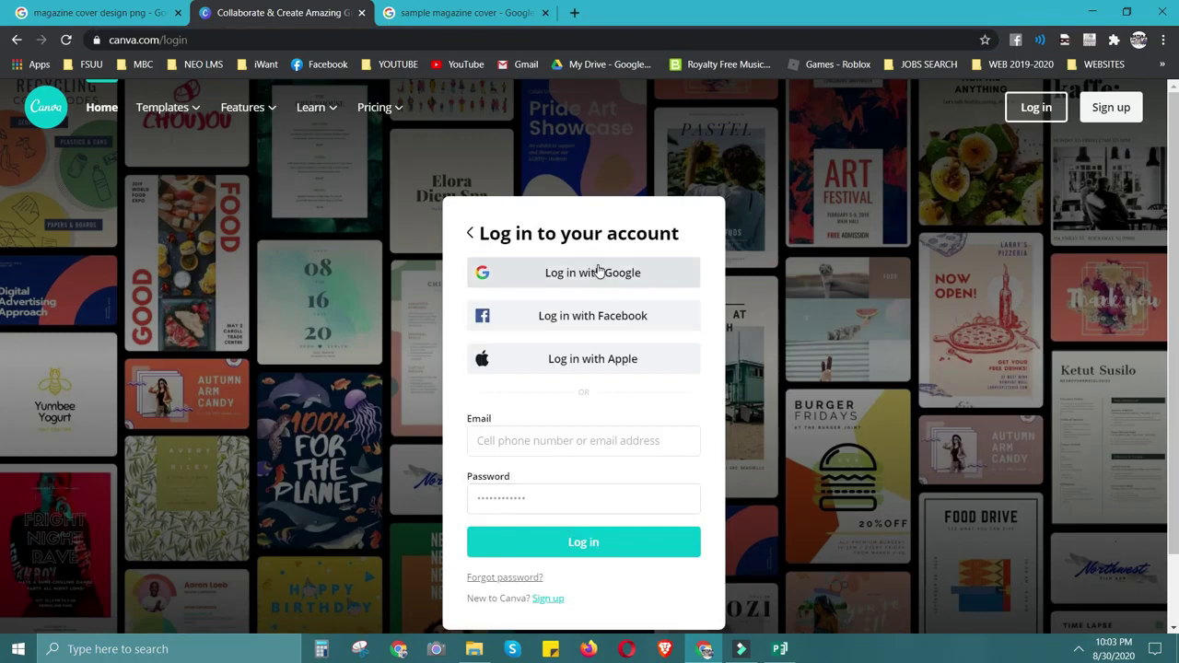
click(590, 275)
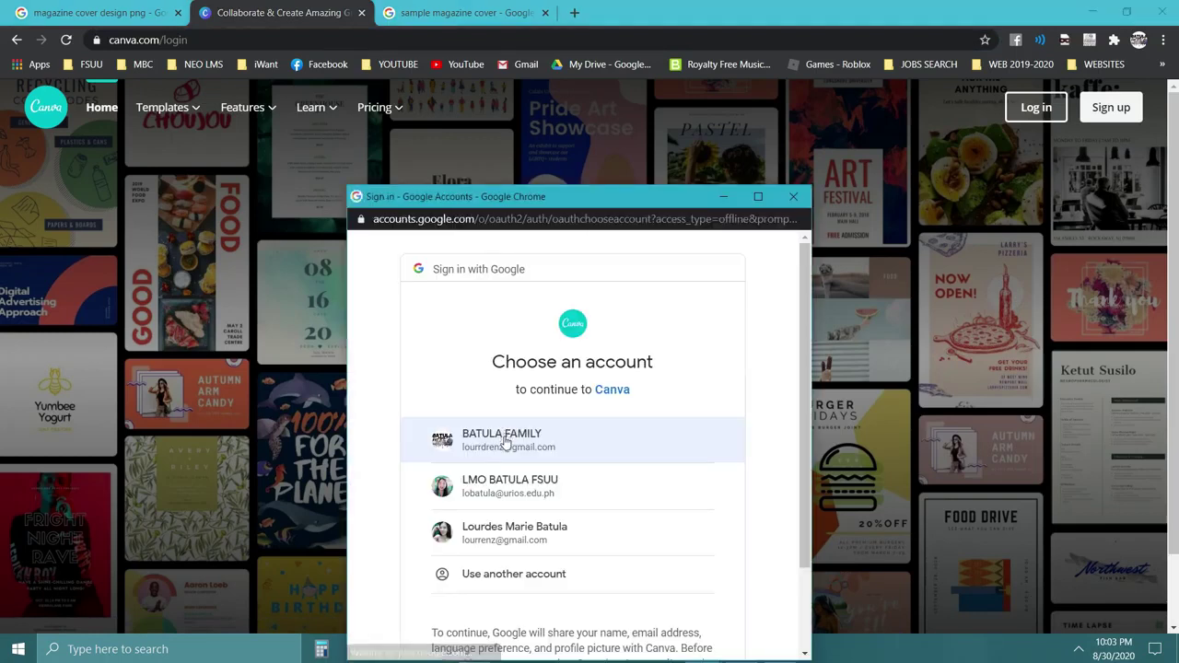
click(531, 442)
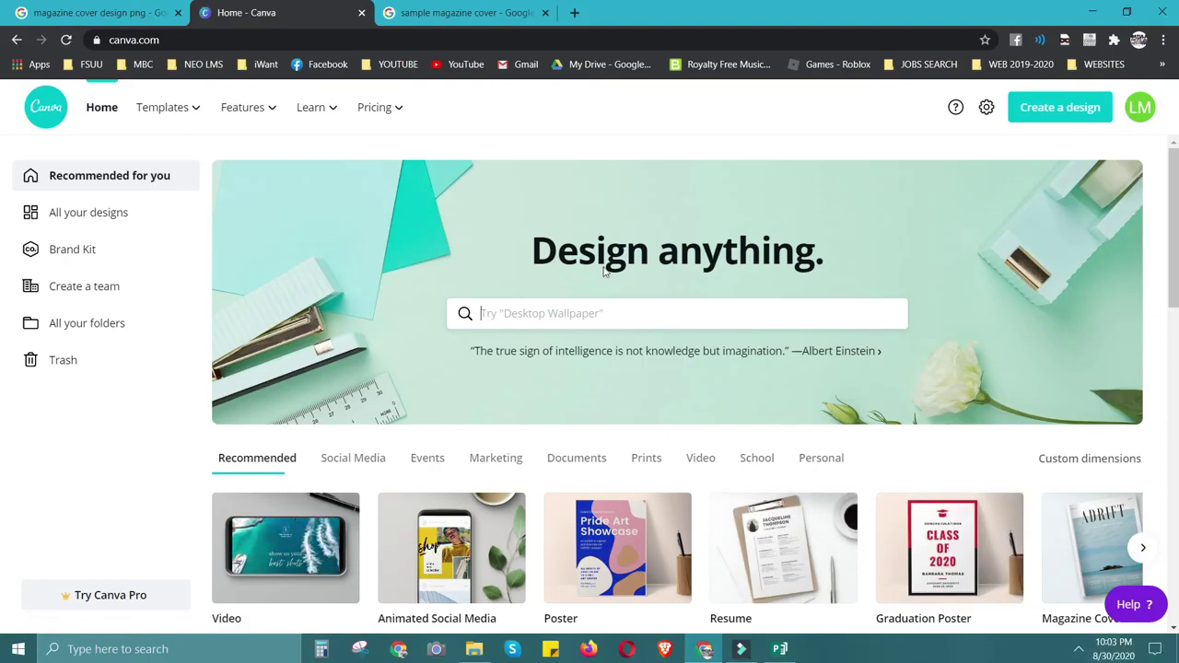
Search Canva's designs for 'magazine cover'.
click(488, 313)
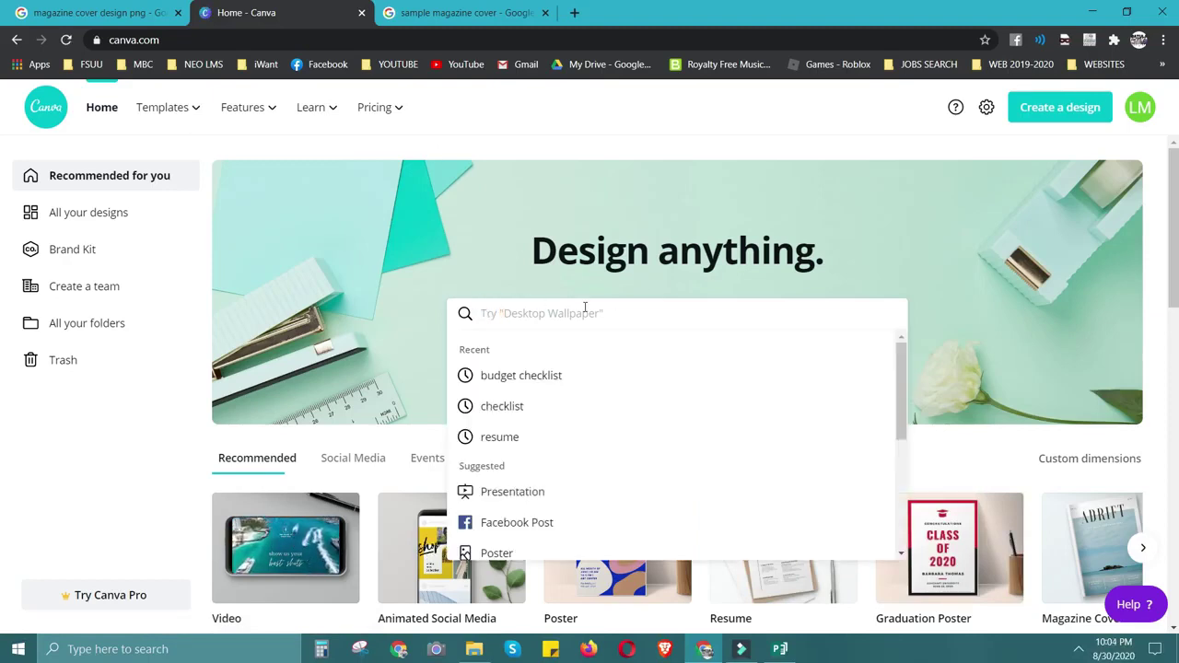
text(mag)
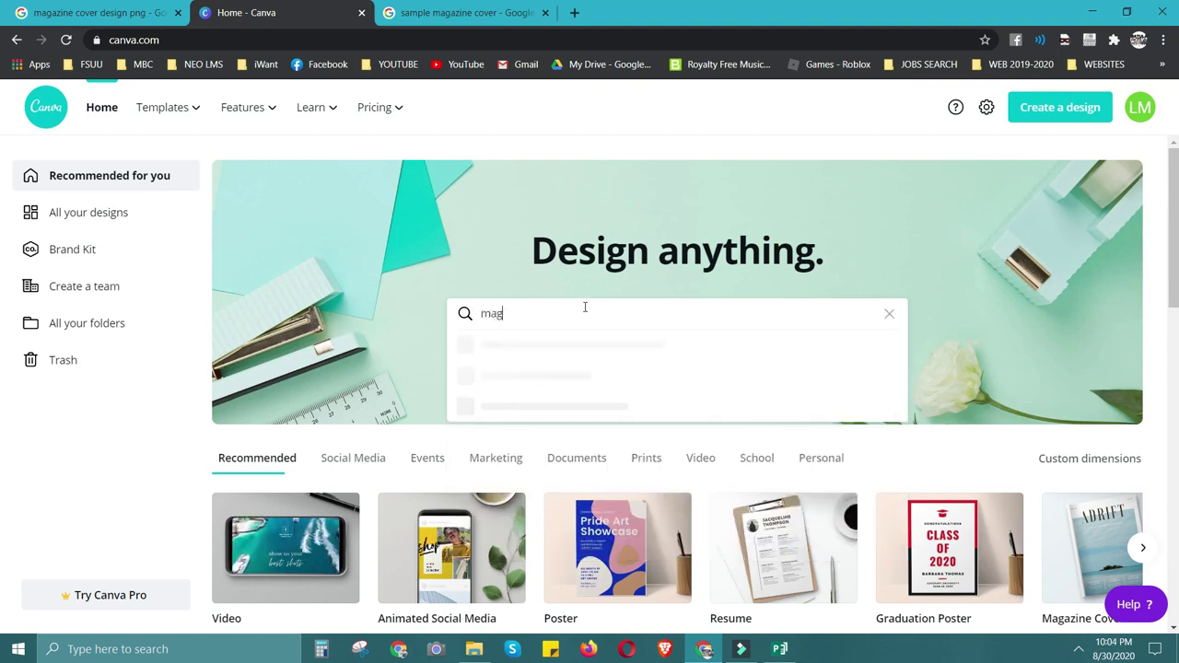
text(azine cove)
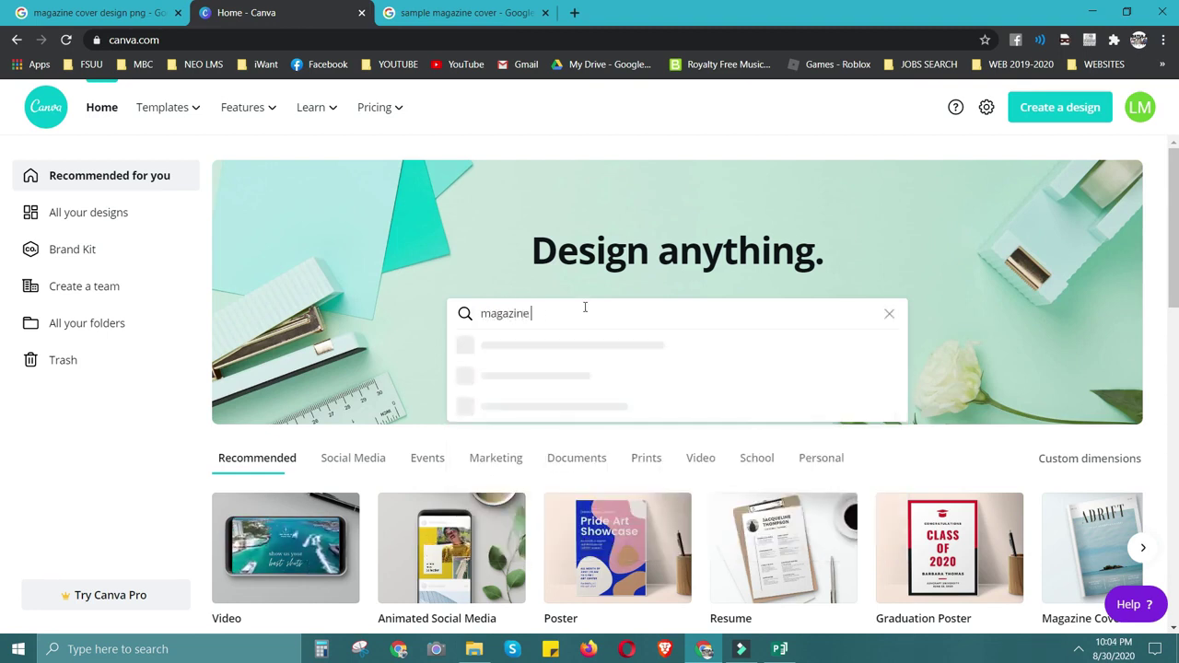
text(r)
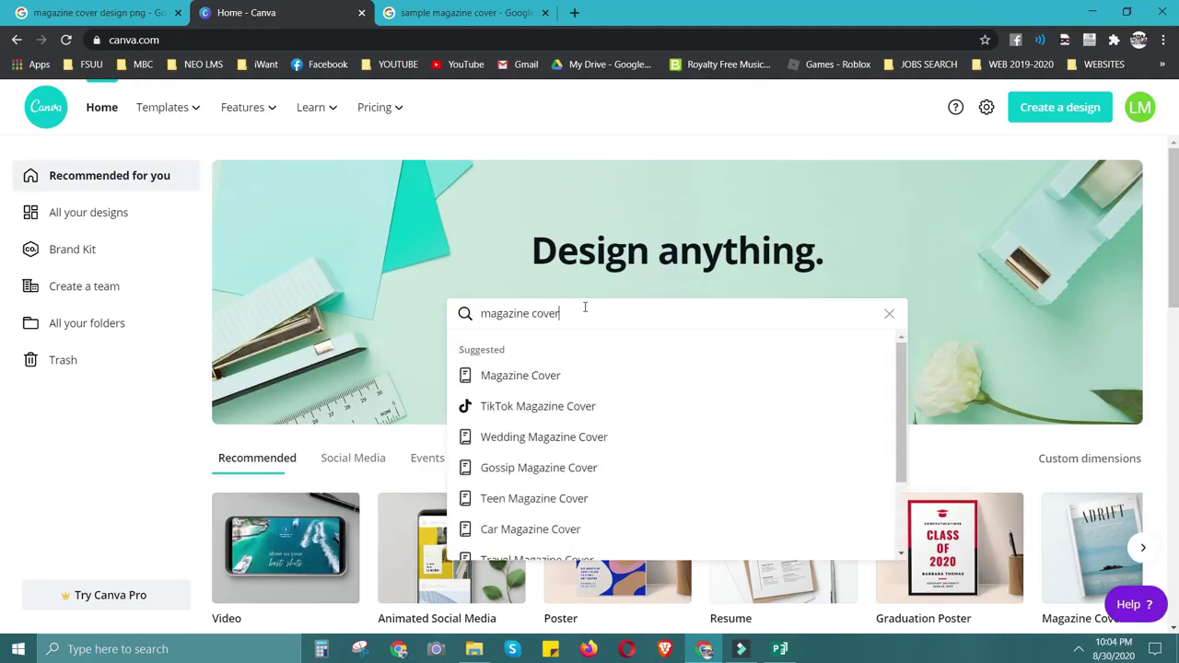
key(Return)
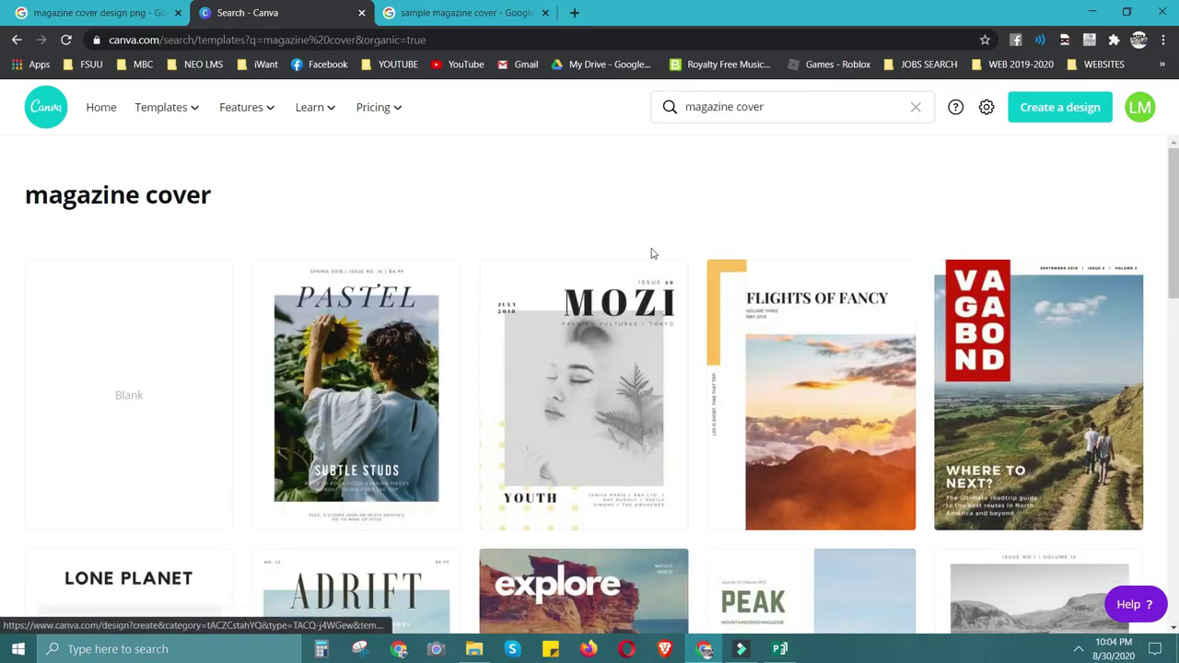
Scroll the results to find the pink 'liberty' Fashion Magazine Cover template.
mouse_move(810, 394)
scroll(721, 433, down, 1)
scroll(720, 433, down, 4)
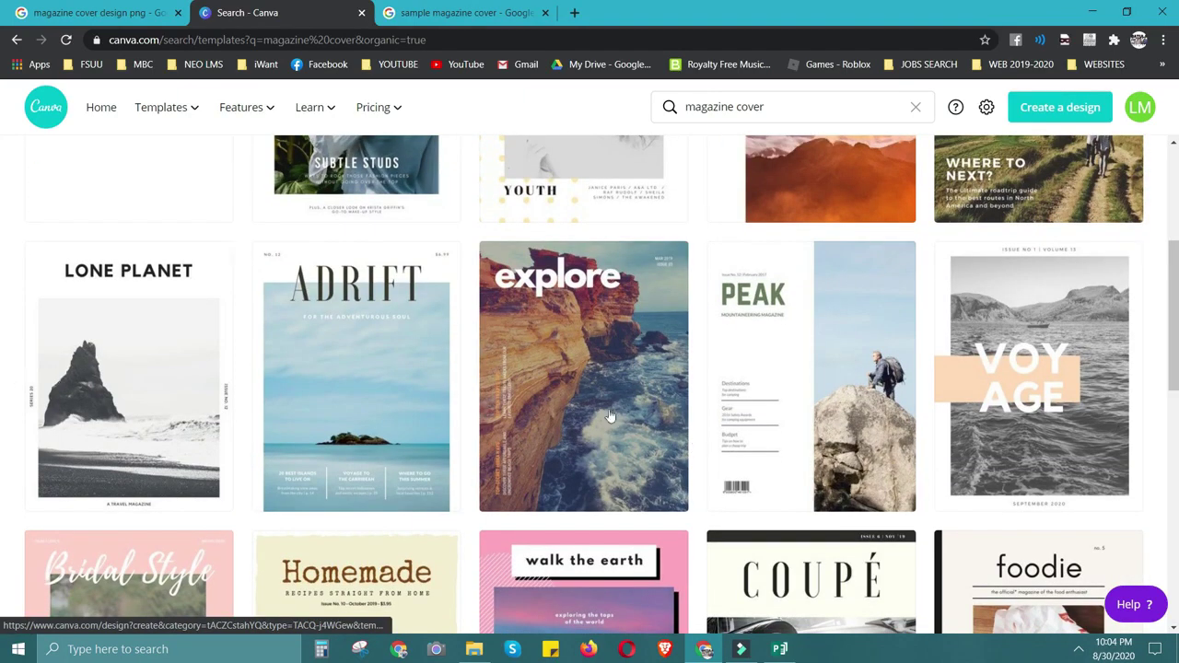
scroll(948, 440, down, 2)
scroll(231, 427, down, 1)
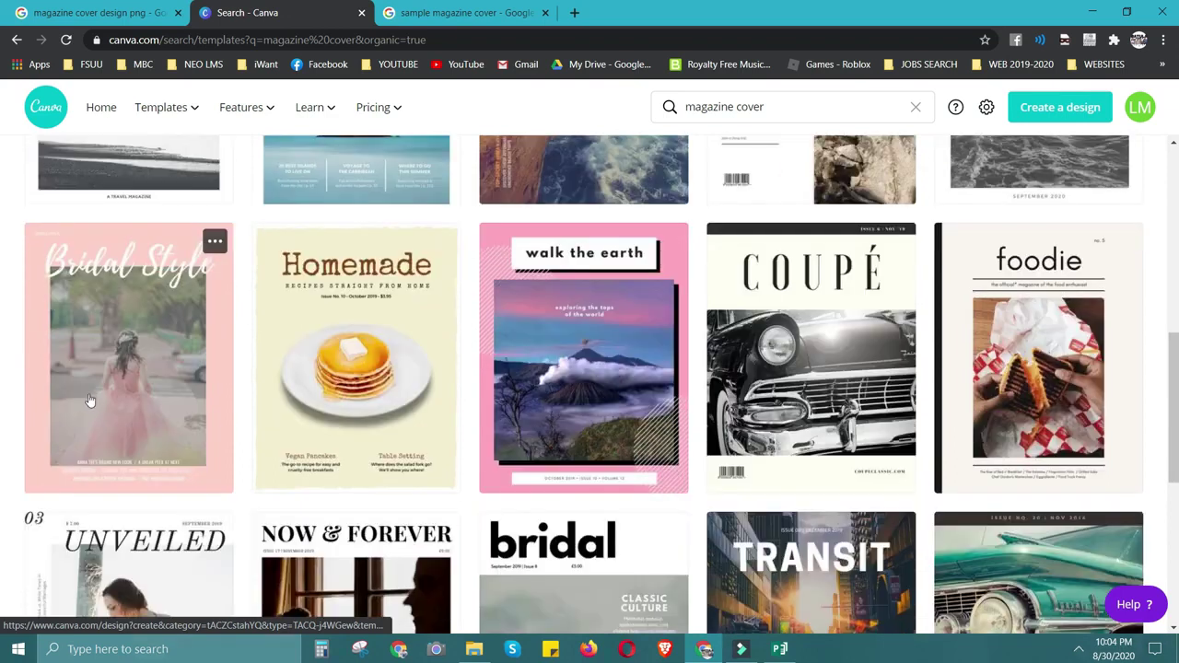
scroll(287, 424, down, 3)
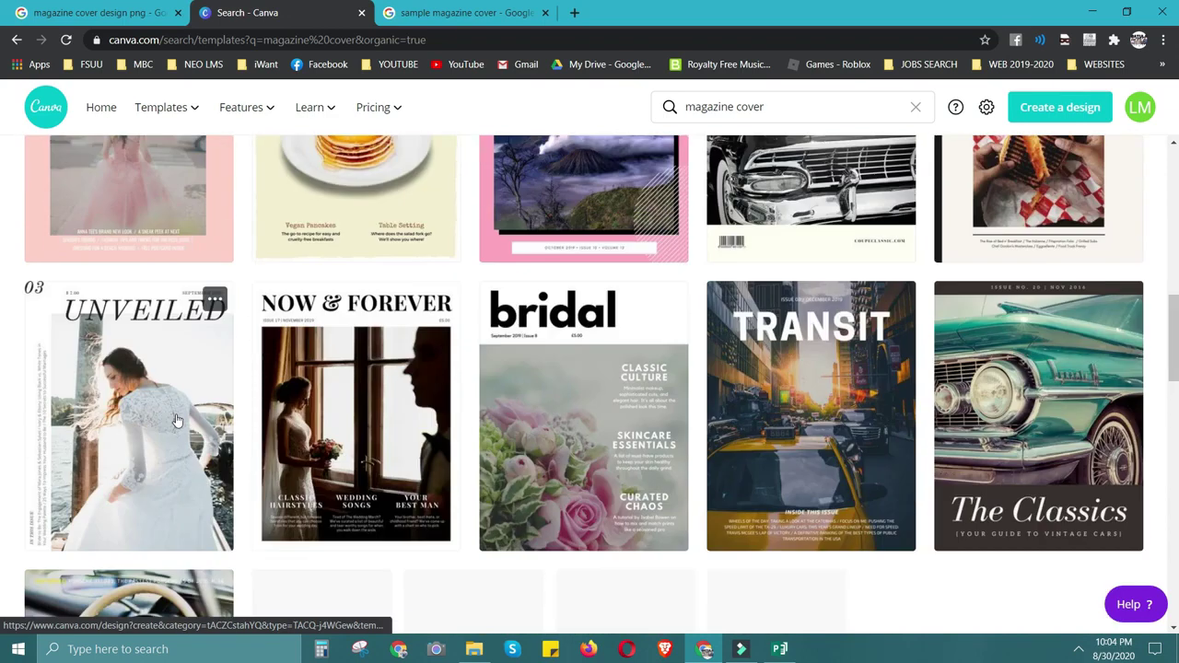
scroll(761, 453, down, 3)
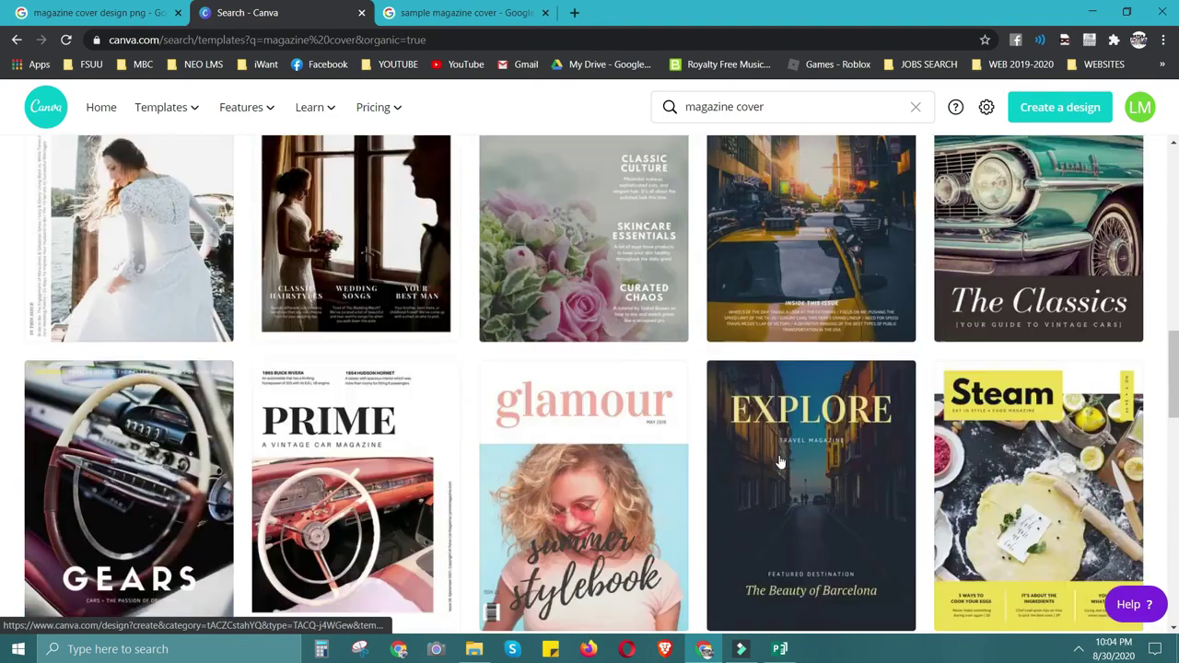
scroll(181, 458, down, 1)
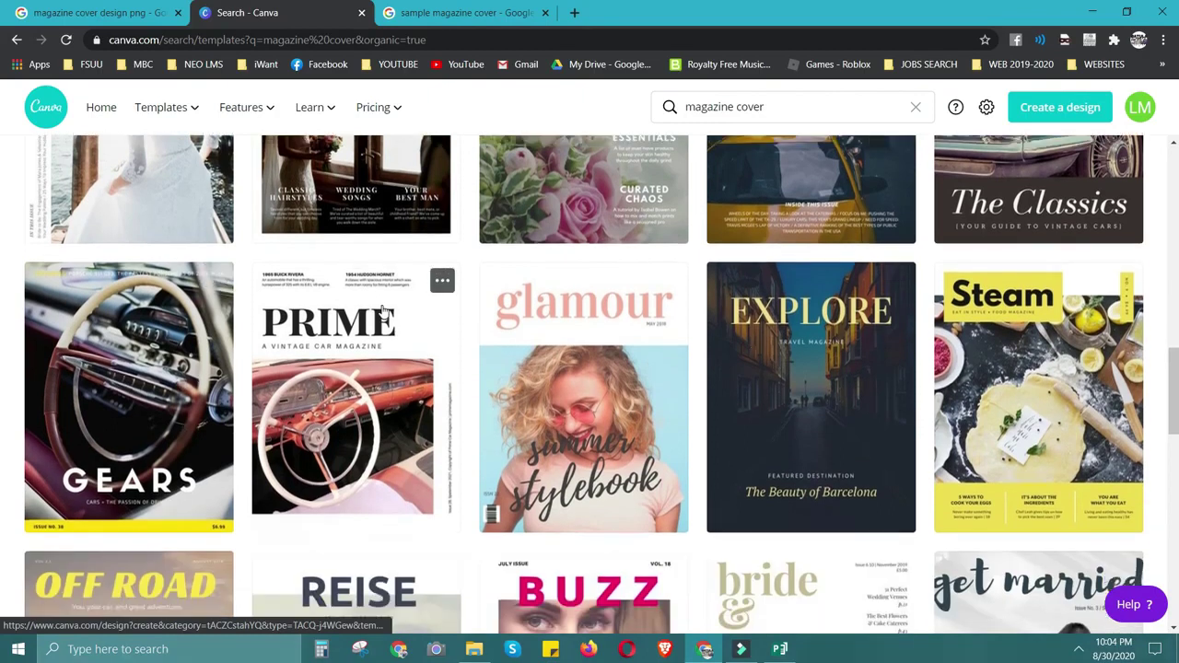
mouse_move(355, 488)
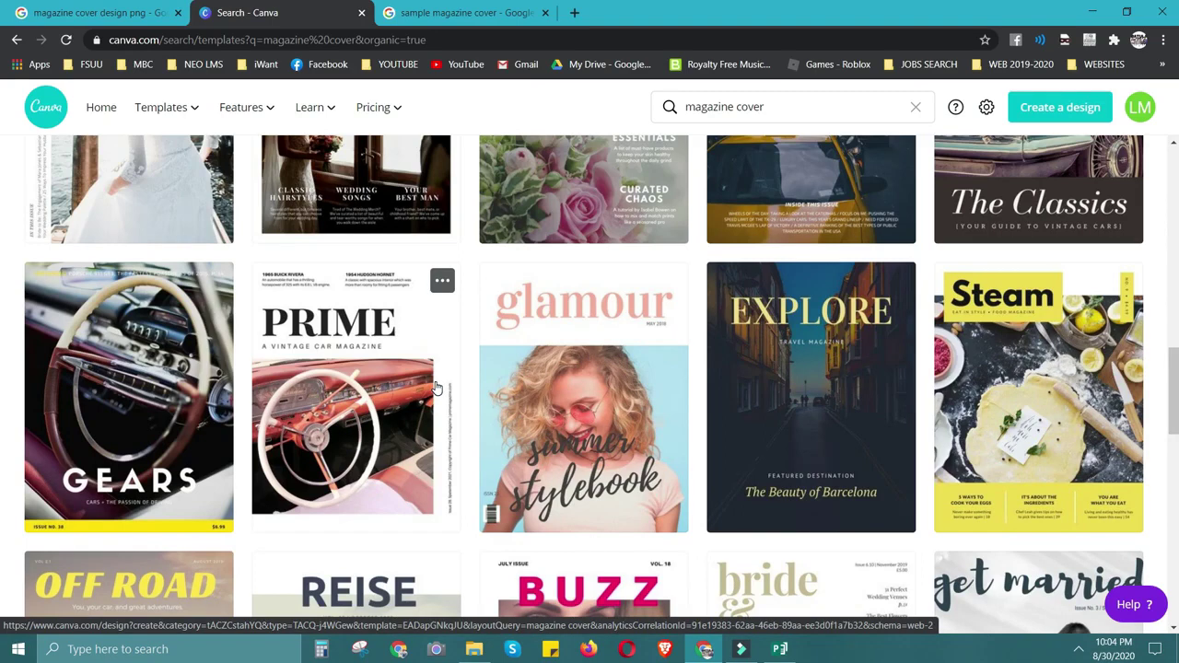
scroll(436, 387, down, 3)
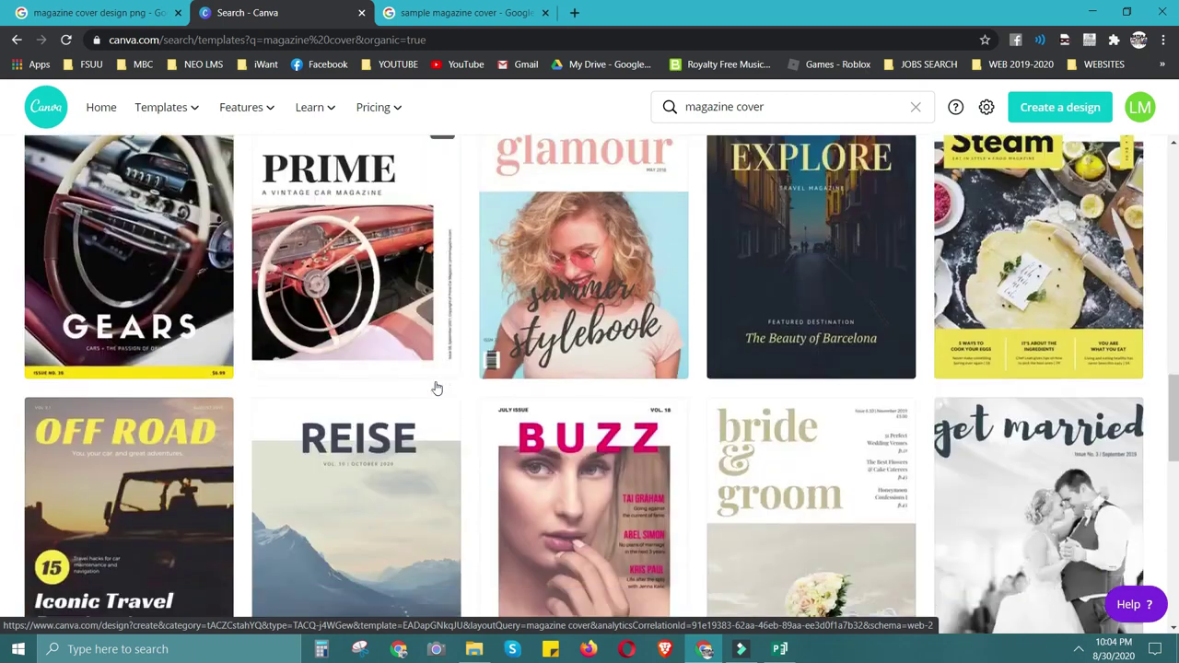
scroll(436, 388, down, 3)
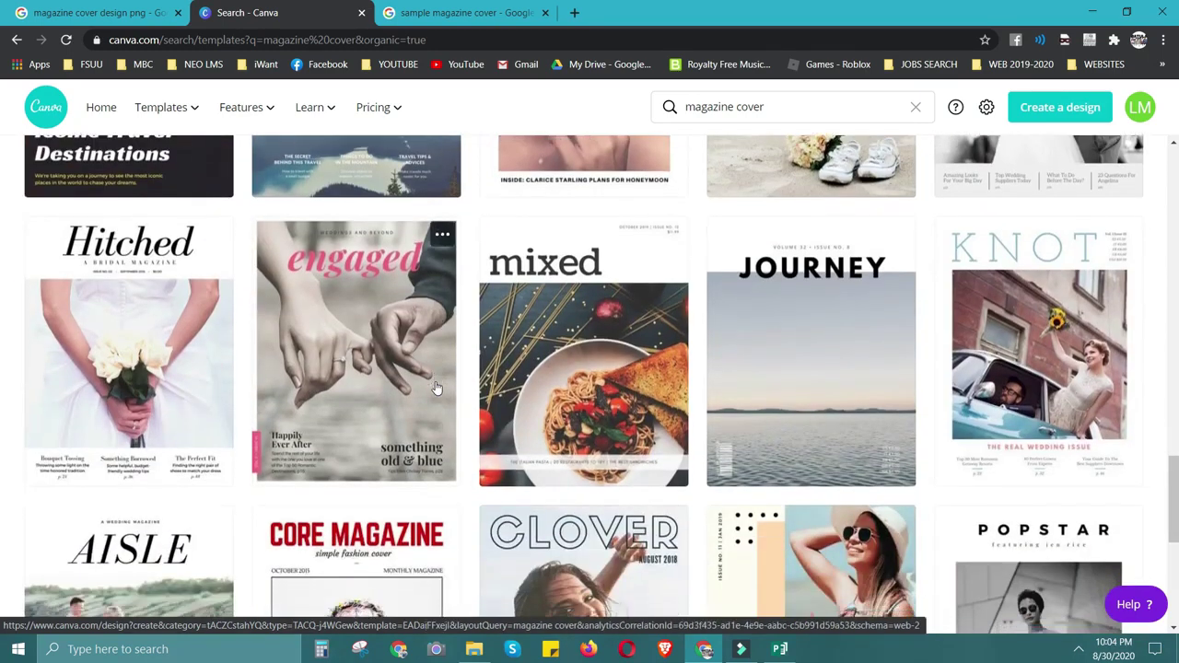
scroll(437, 388, down, 3)
scroll(437, 387, down, 3)
scroll(437, 388, down, 2)
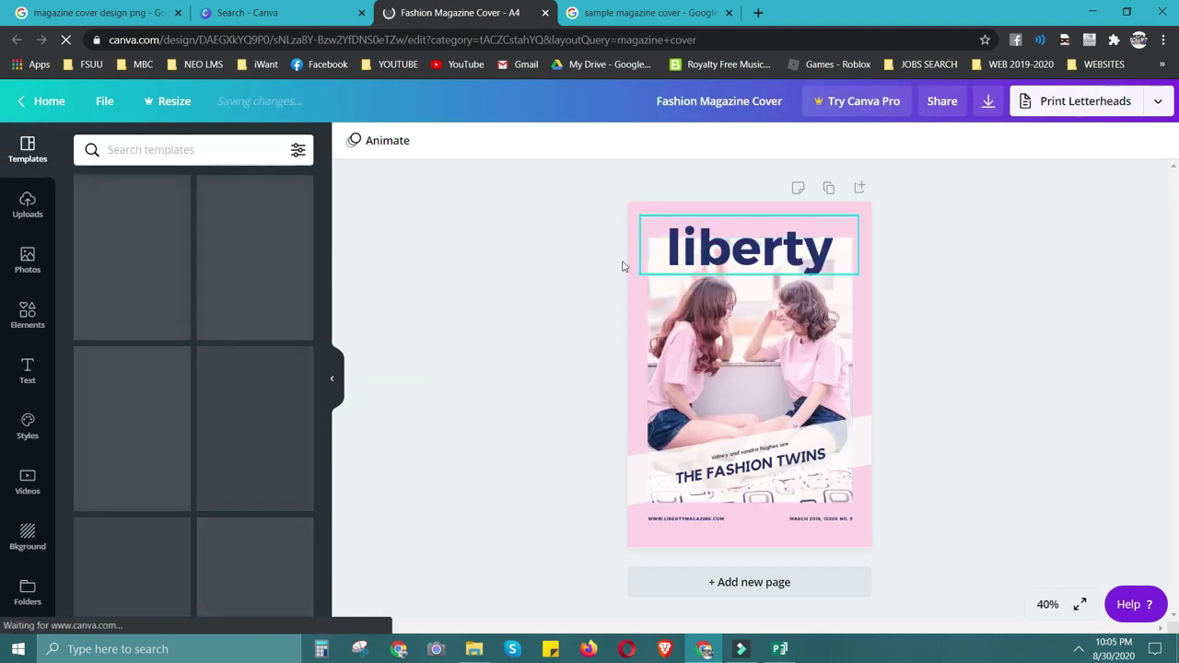
Delete the twins photo from the liberty cover and show the Uploads panel.
click(748, 258)
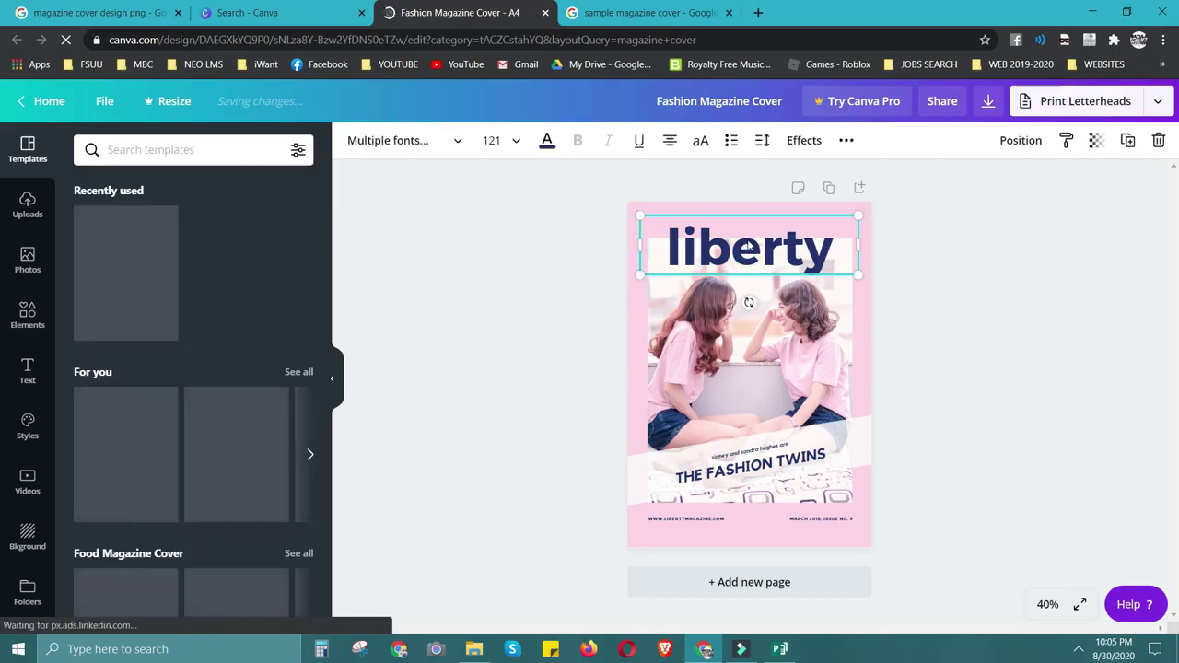
click(749, 388)
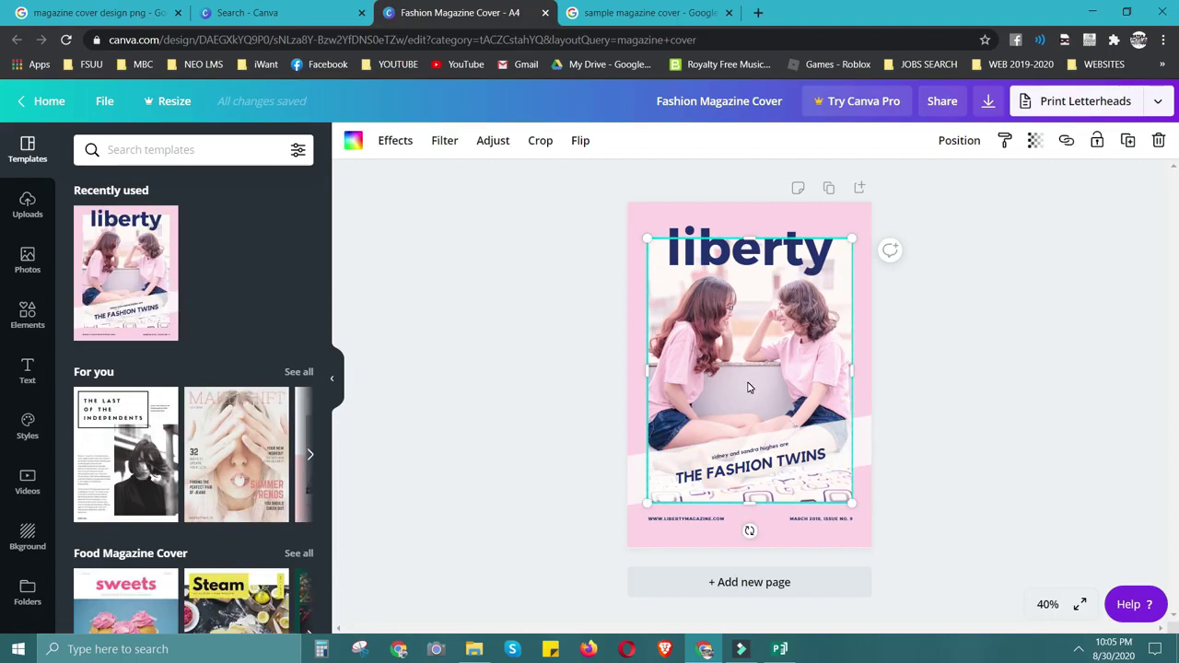
key(Delete)
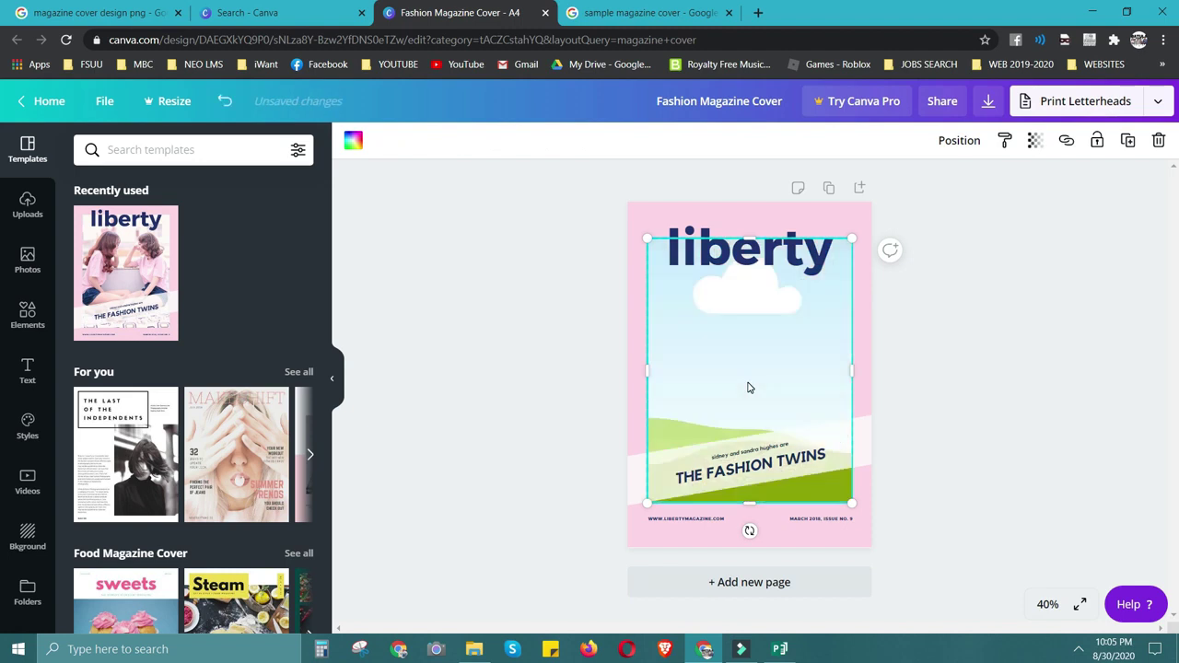
click(23, 208)
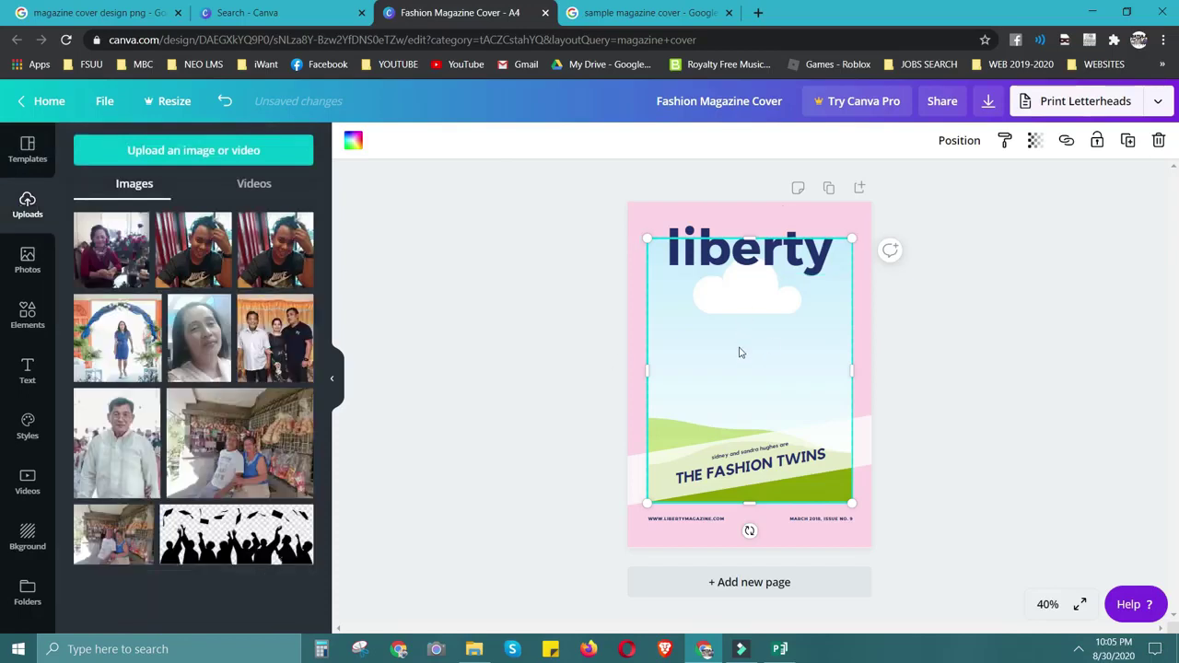
Upload the woman's portrait from Pictures > JPEG into Canva's uploads.
click(180, 159)
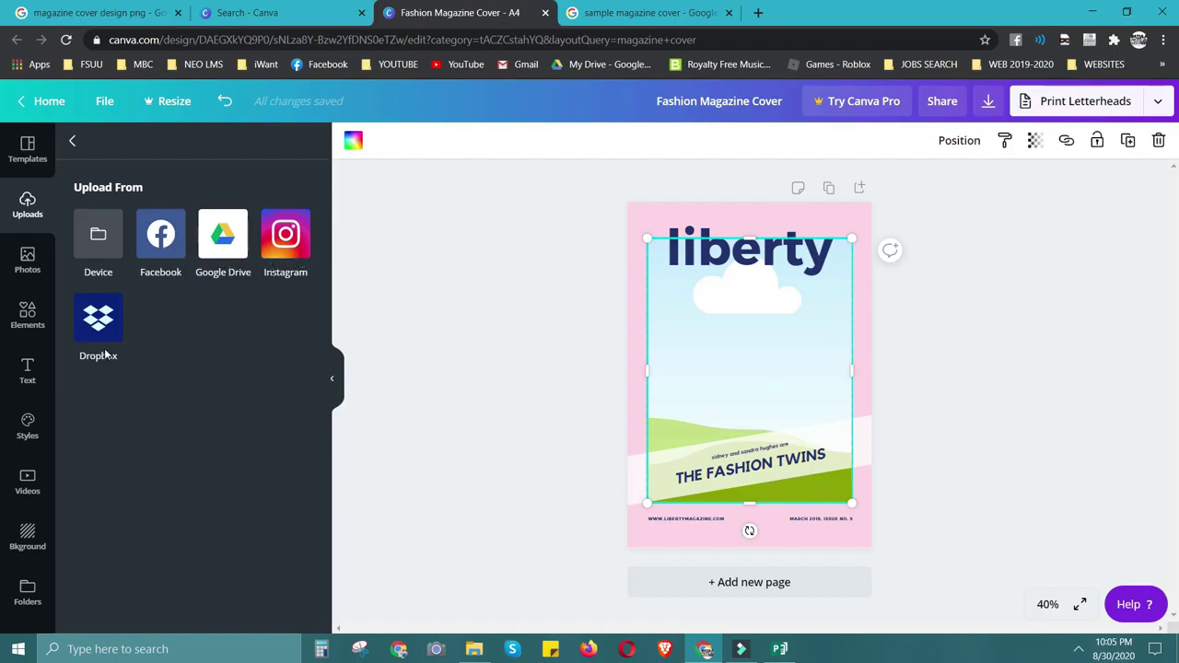
click(99, 241)
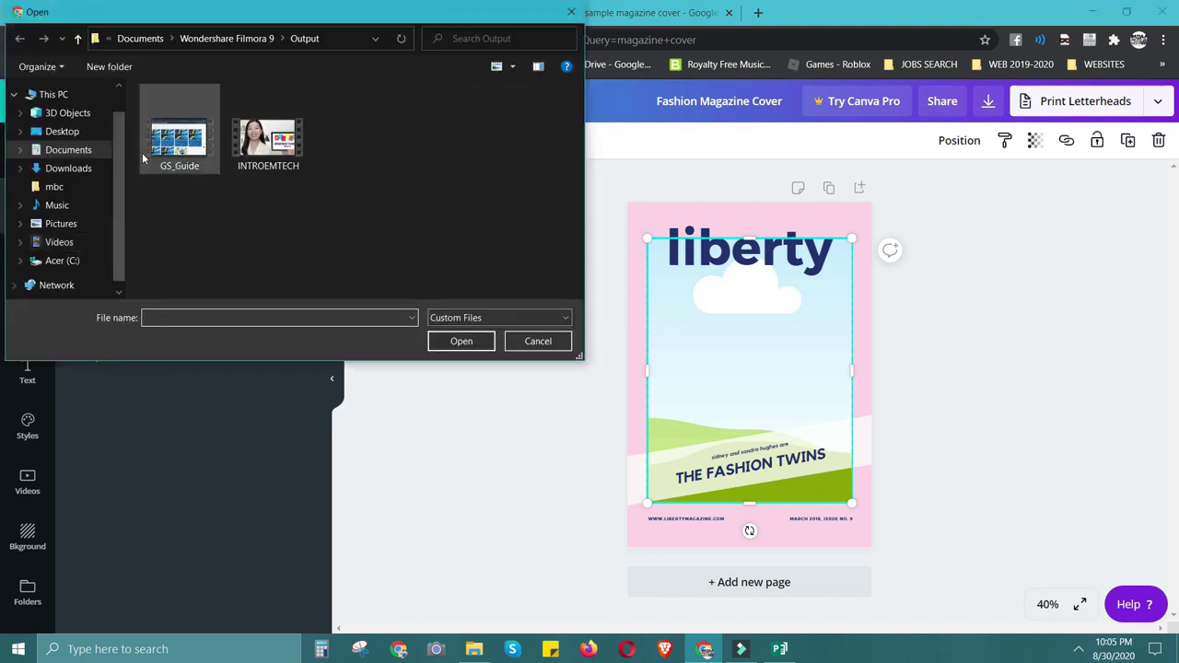
click(66, 227)
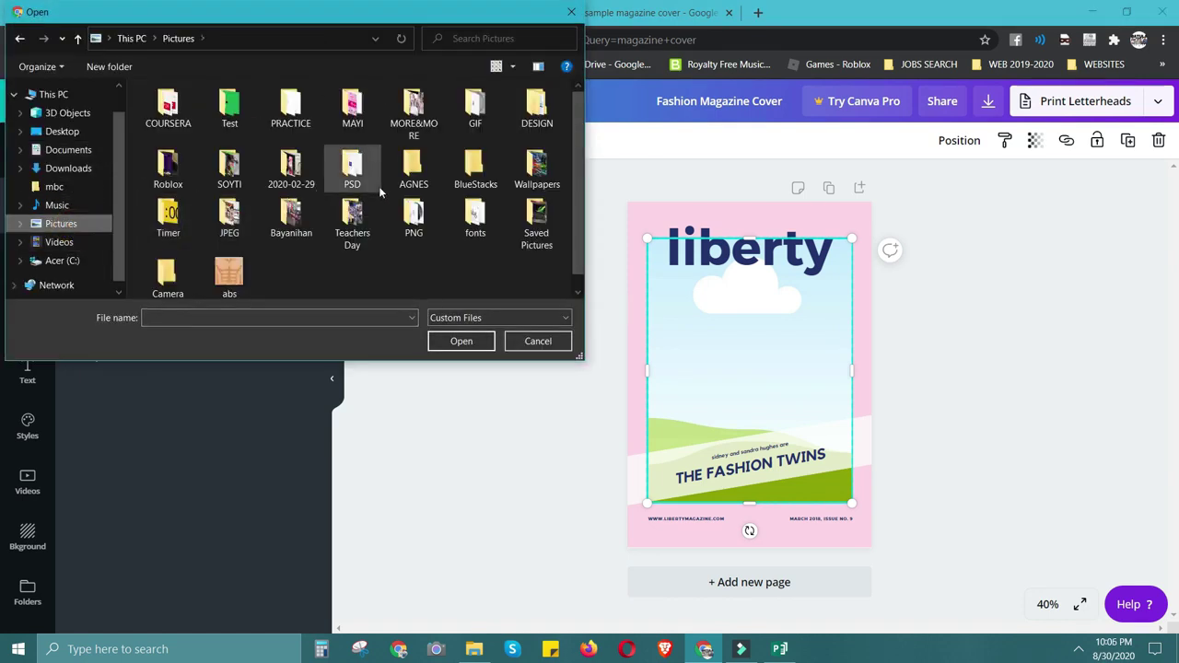
double_click(229, 219)
scroll(452, 206, down, 3)
scroll(453, 206, down, 3)
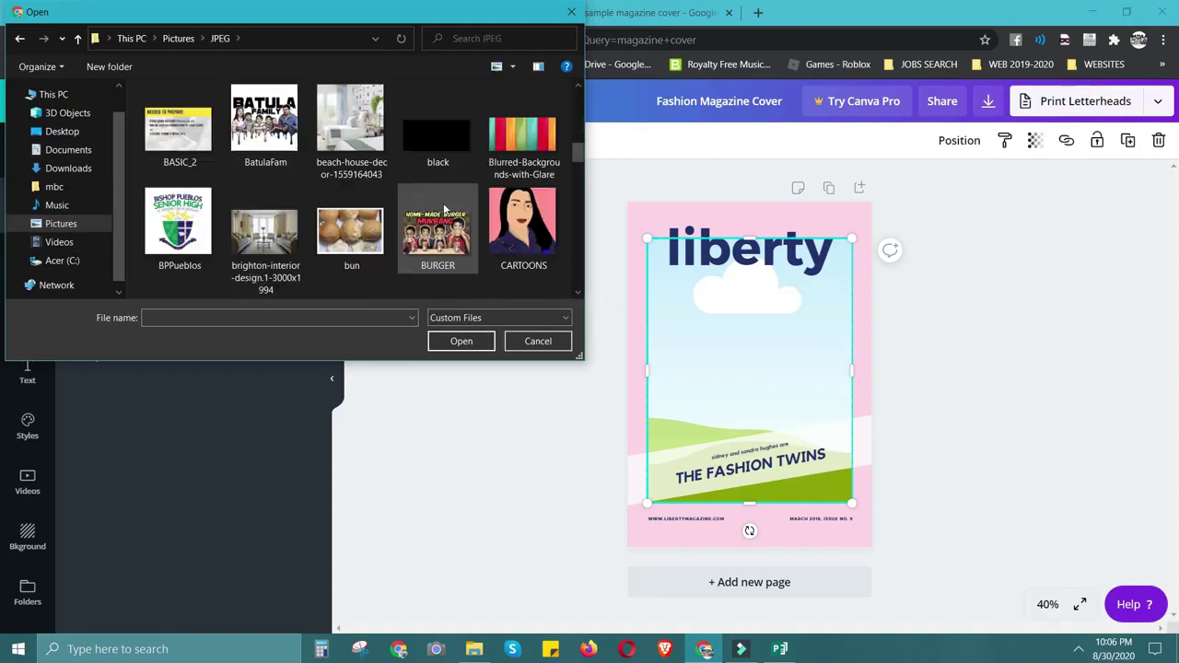
scroll(426, 207, down, 3)
scroll(427, 207, down, 3)
scroll(349, 219, down, 3)
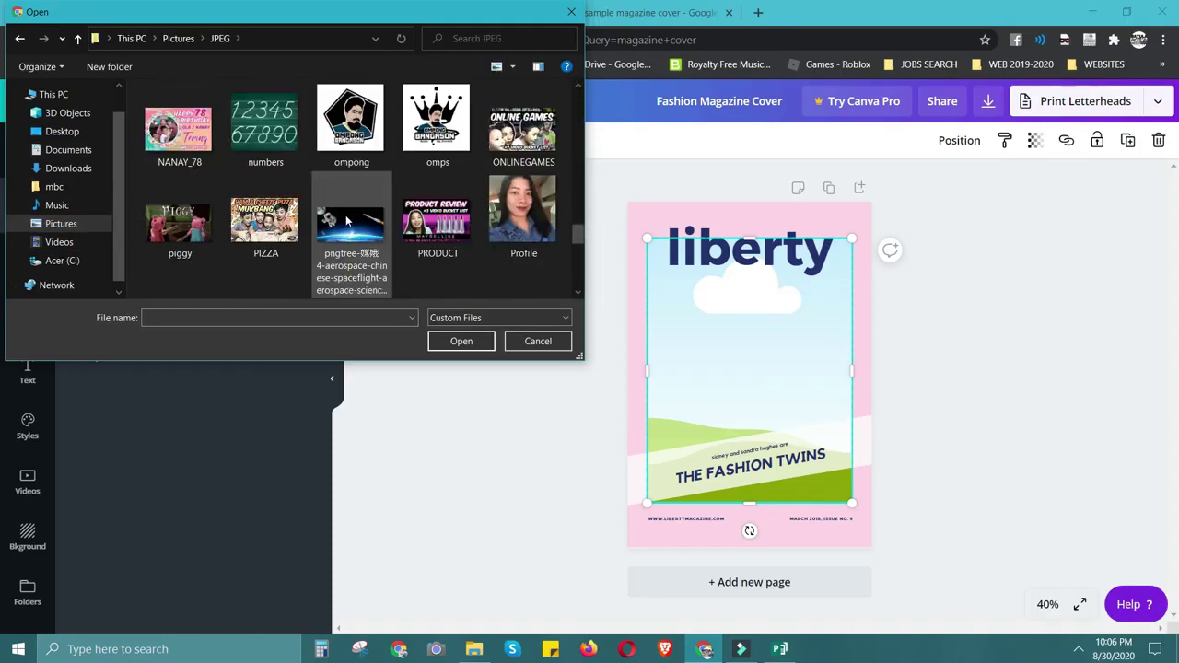
scroll(368, 221, down, 3)
click(417, 127)
double_click(416, 128)
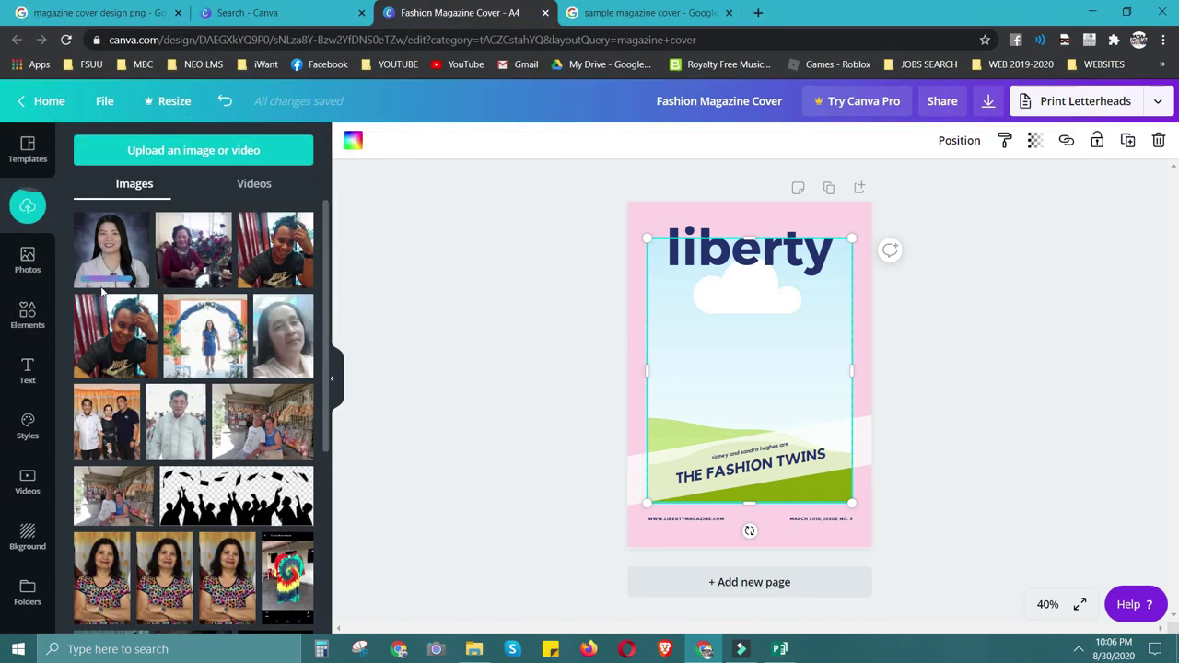
Drag the uploaded portrait into the cover's empty image frame.
drag(110, 256, 721, 315)
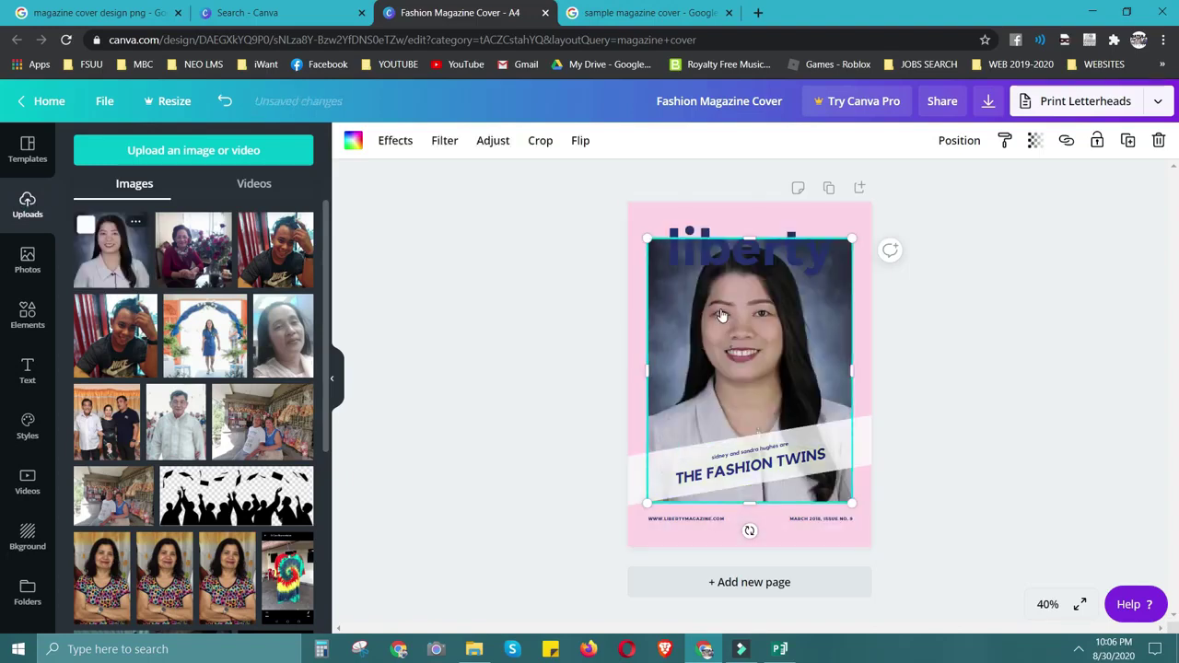
click(993, 314)
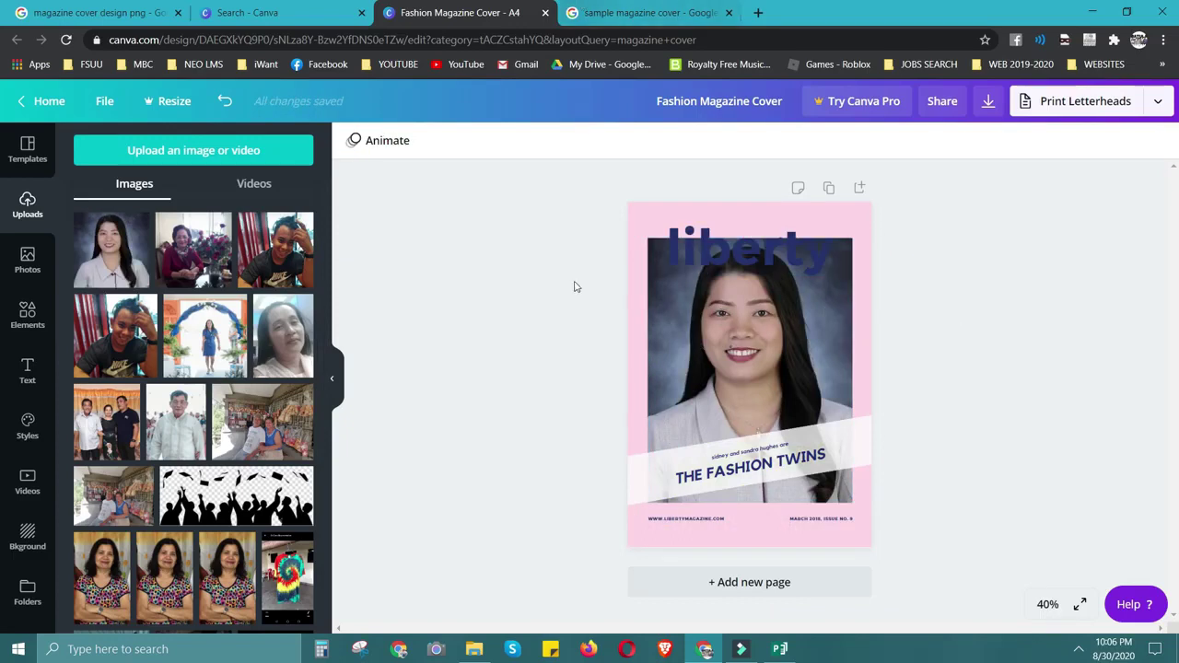
Recolour the 'liberty' title text white.
click(730, 252)
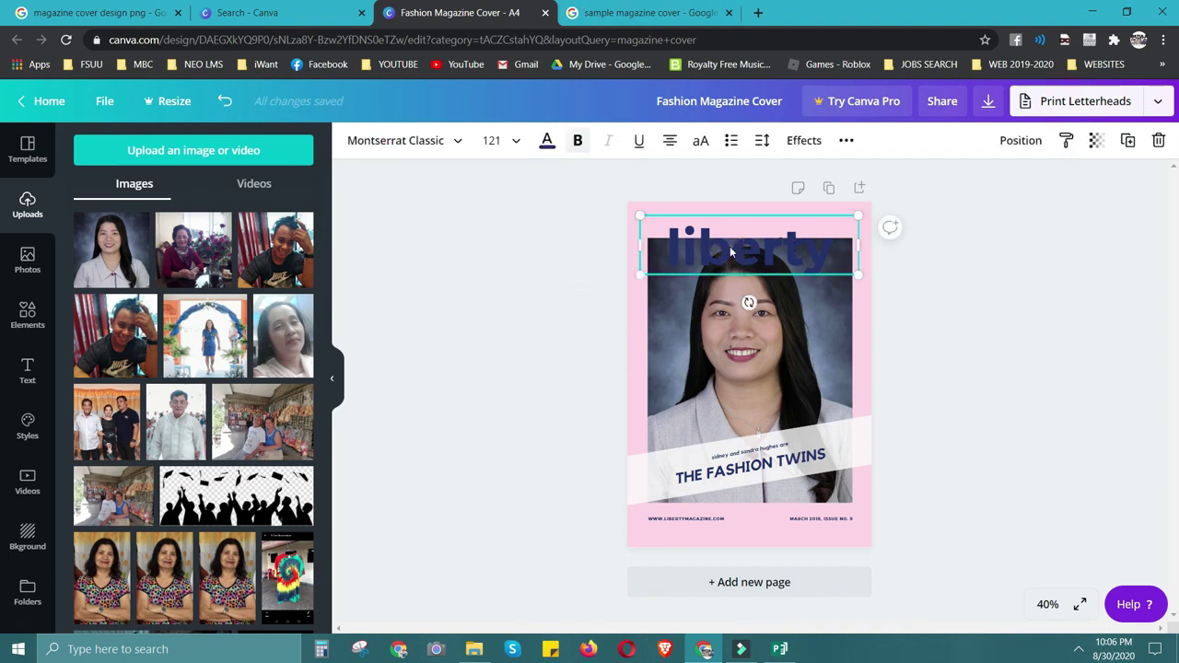
double_click(731, 252)
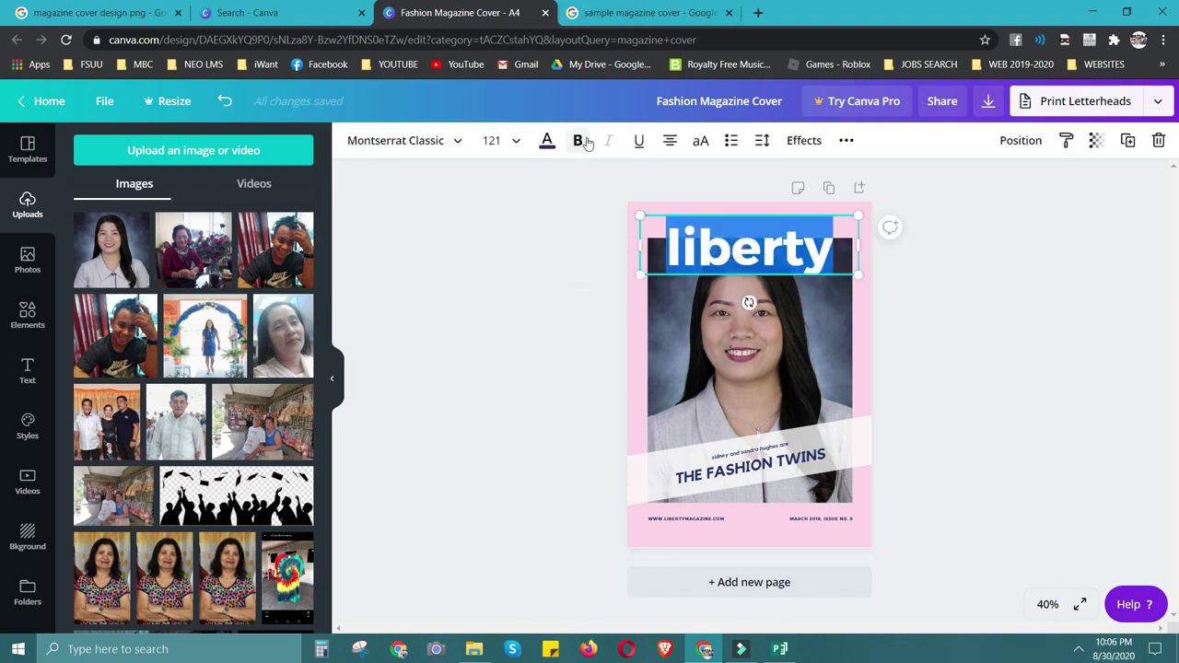
click(547, 140)
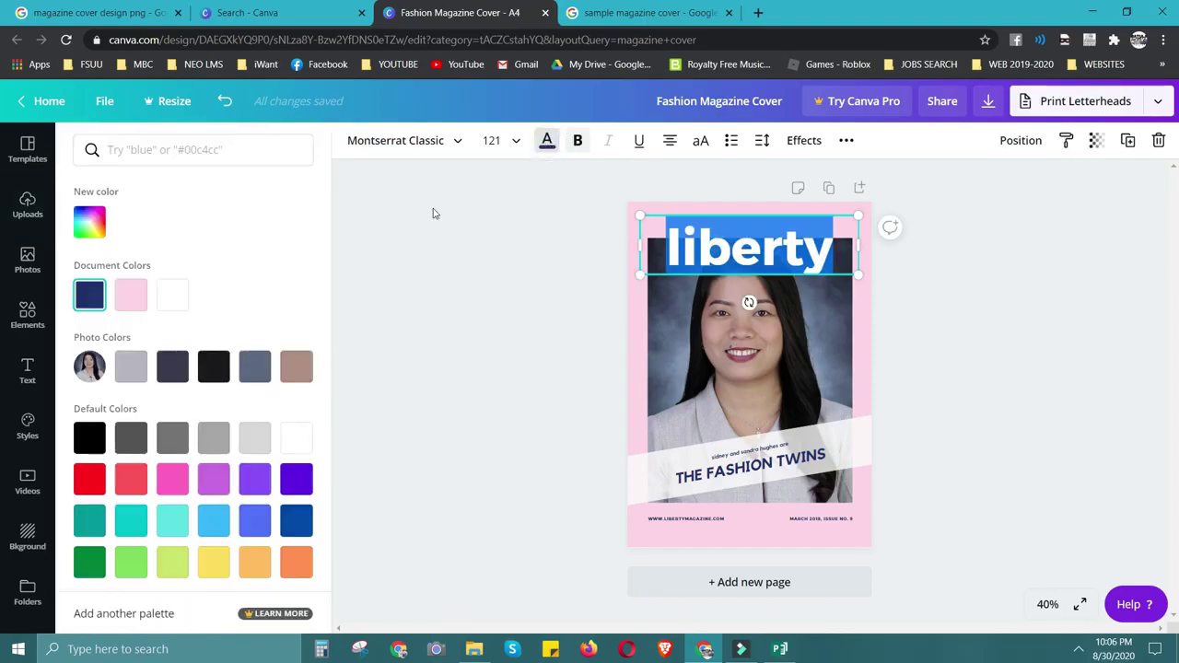
click(296, 438)
click(474, 396)
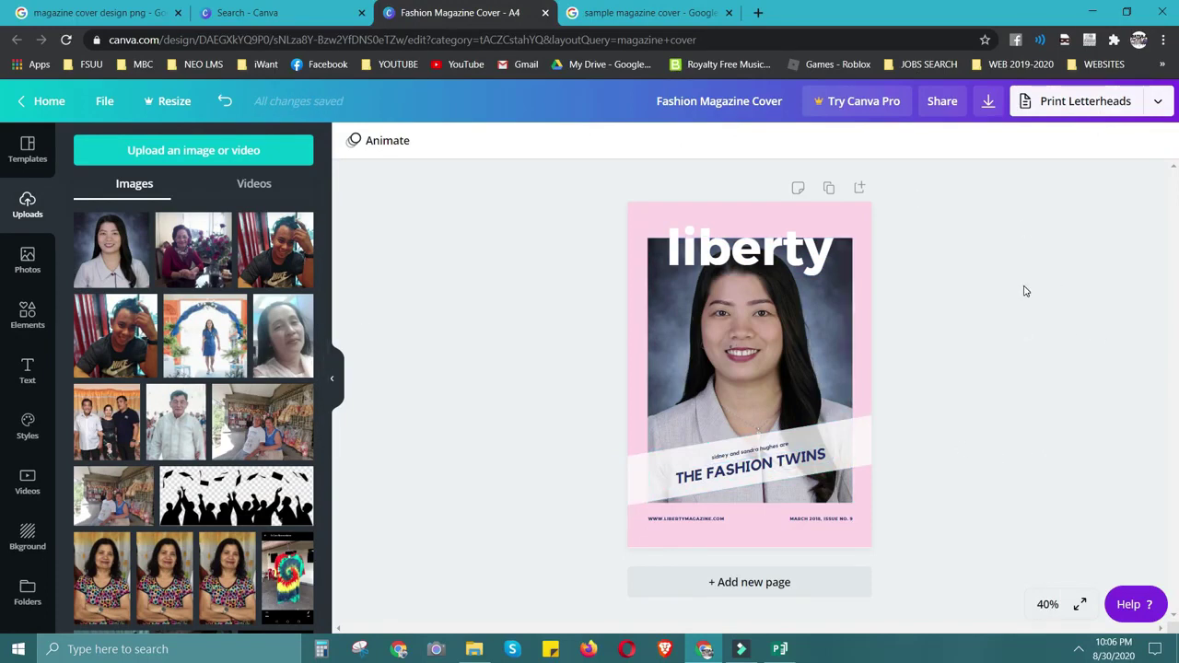
click(27, 152)
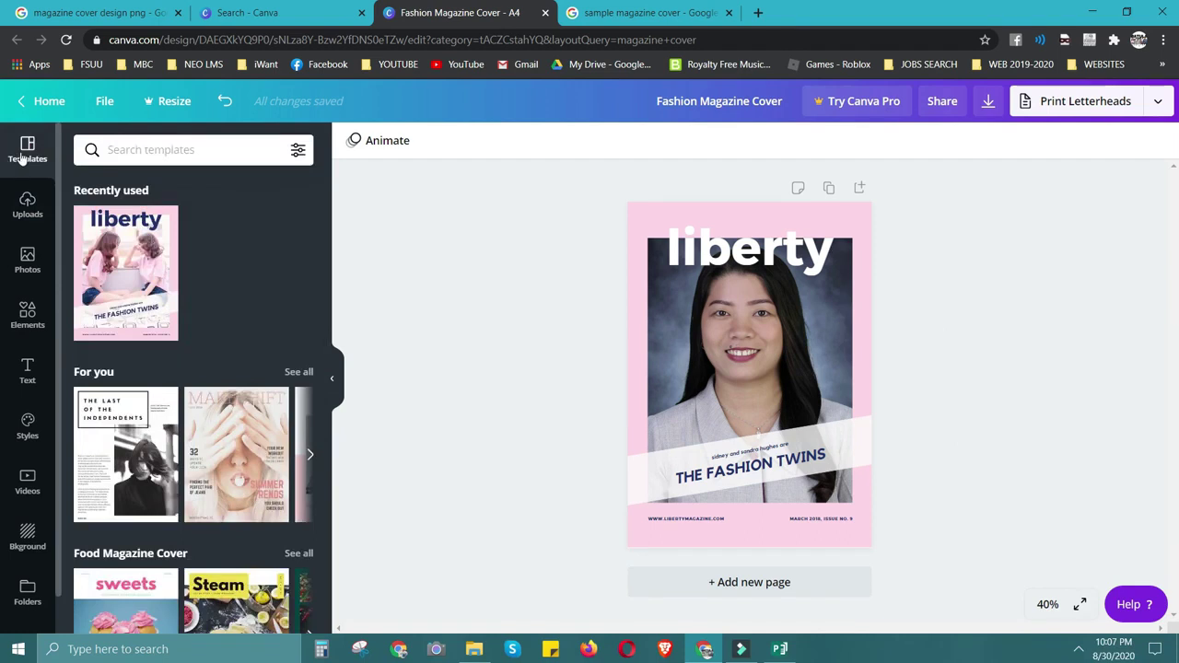
mouse_move(236, 455)
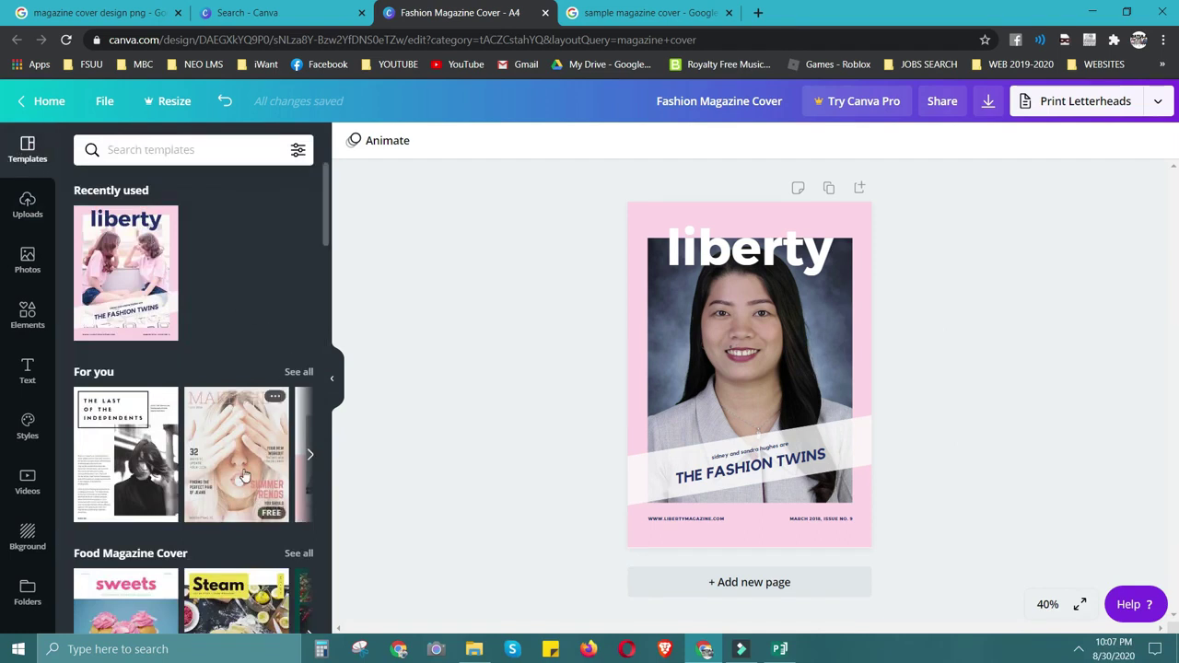
Apply the MAKESHIFT template and replace its background photo with the uploaded portrait.
click(244, 475)
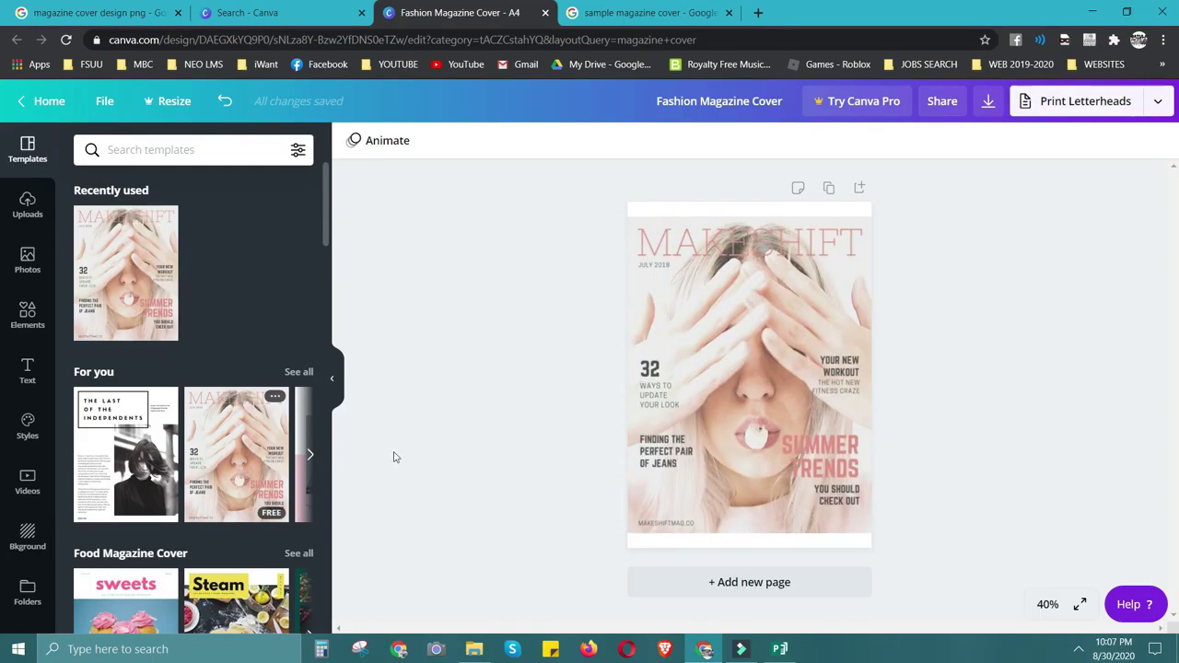
click(764, 366)
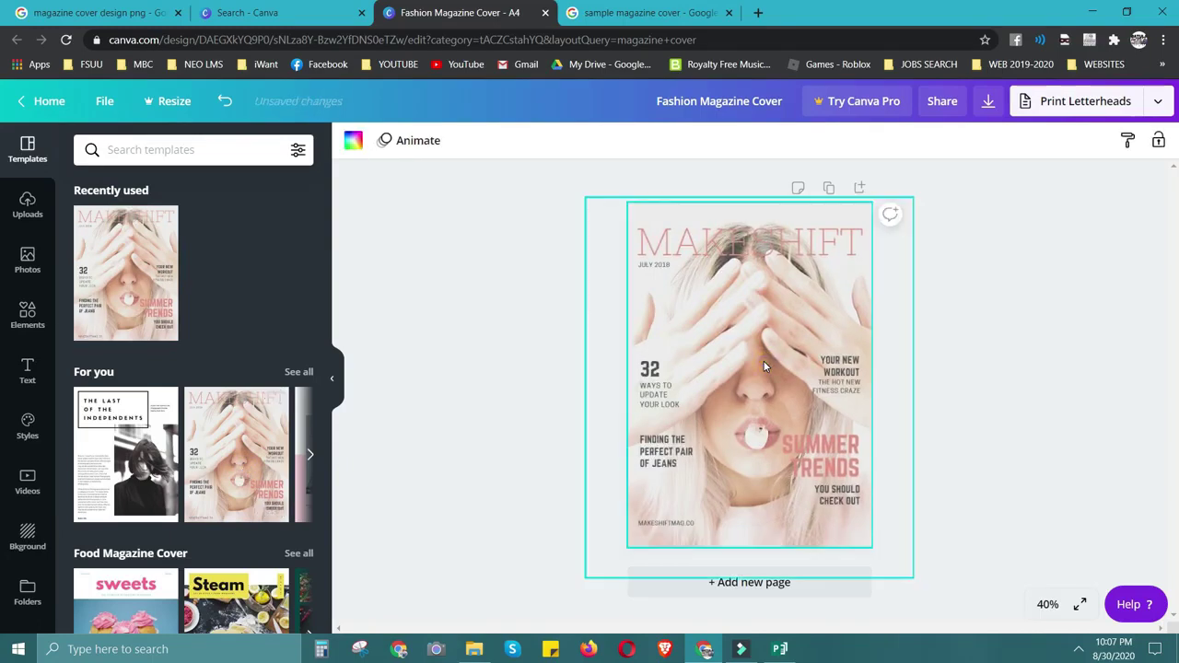
key(Delete)
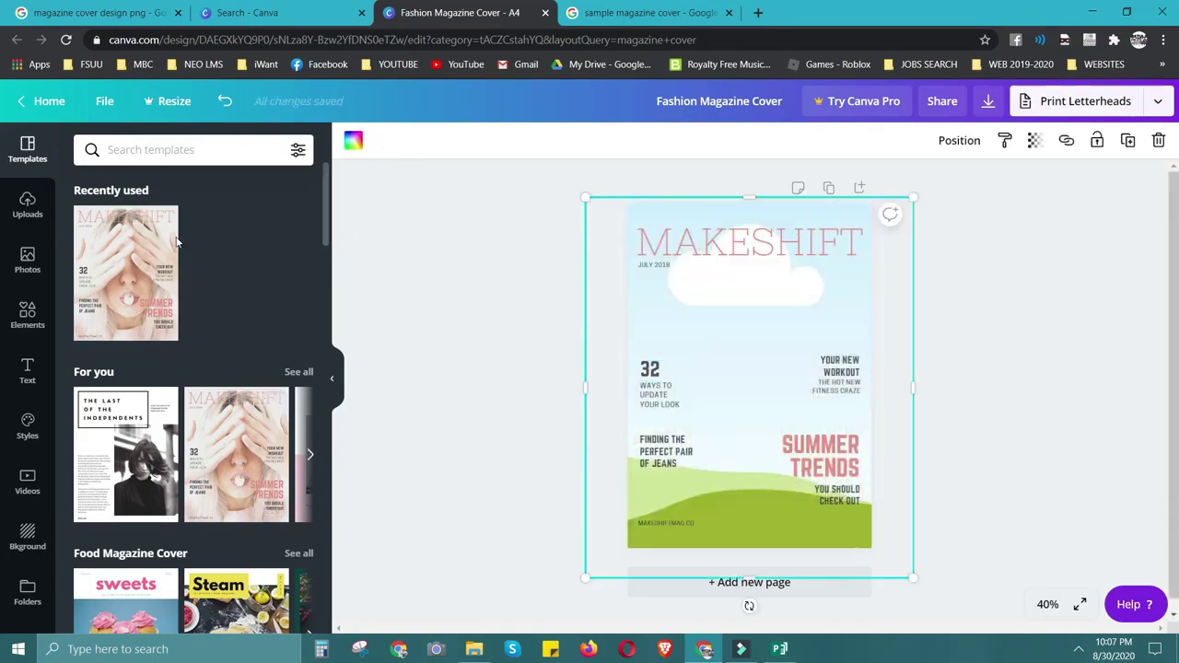
click(27, 204)
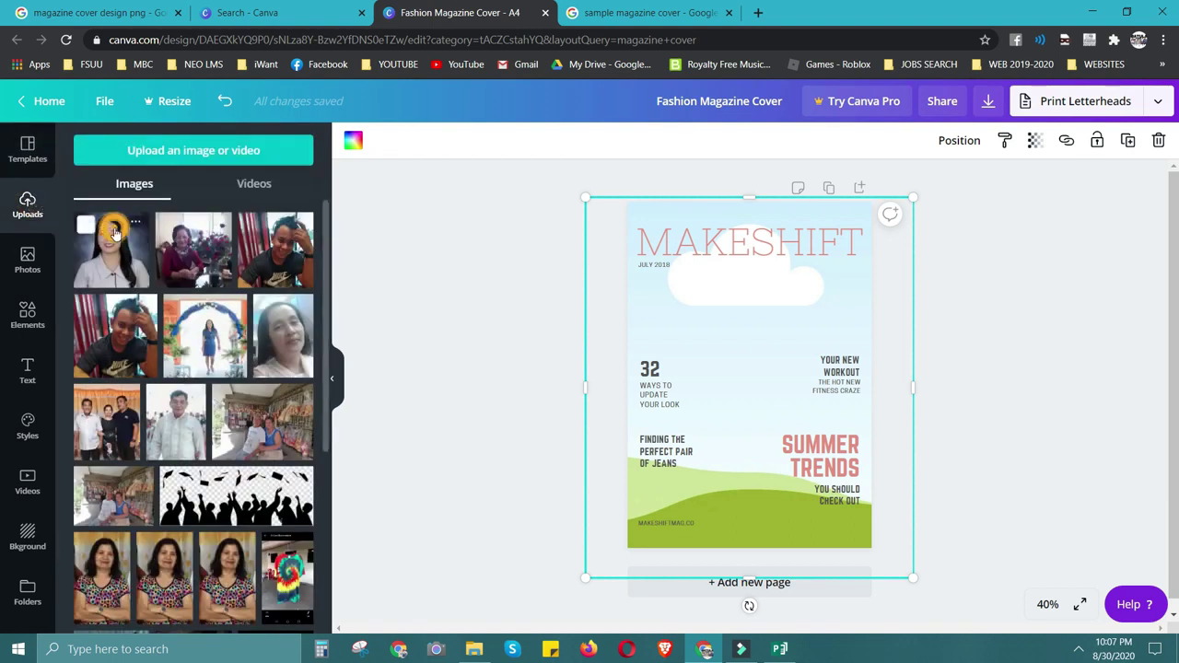
drag(112, 249, 746, 364)
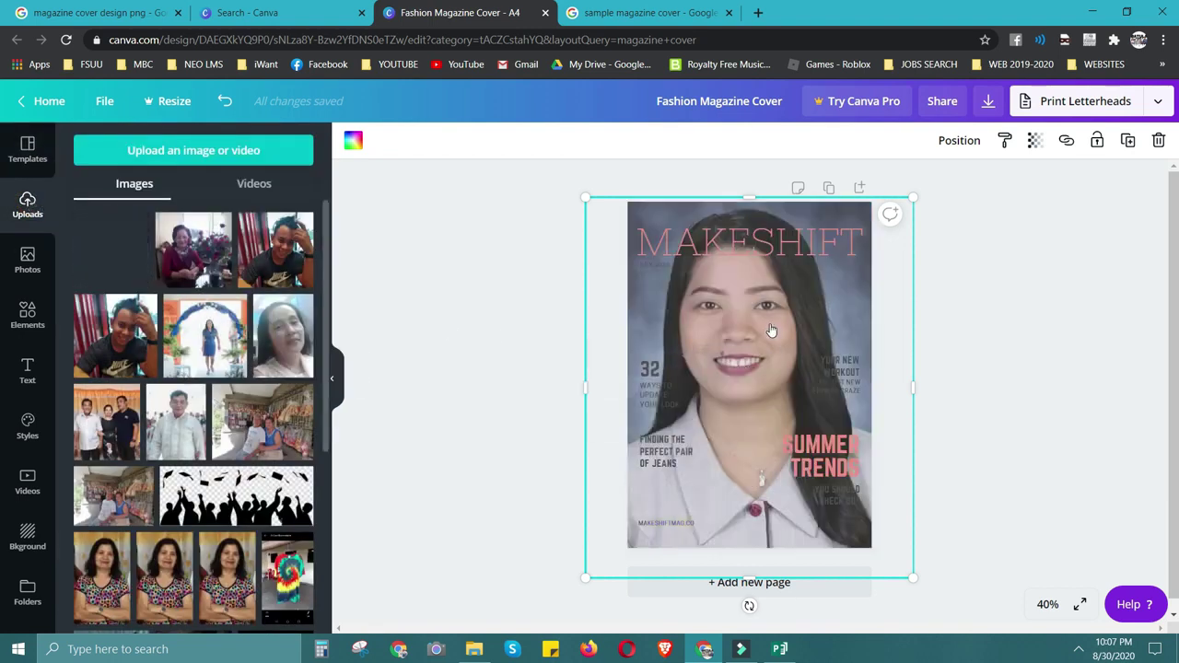
click(1174, 393)
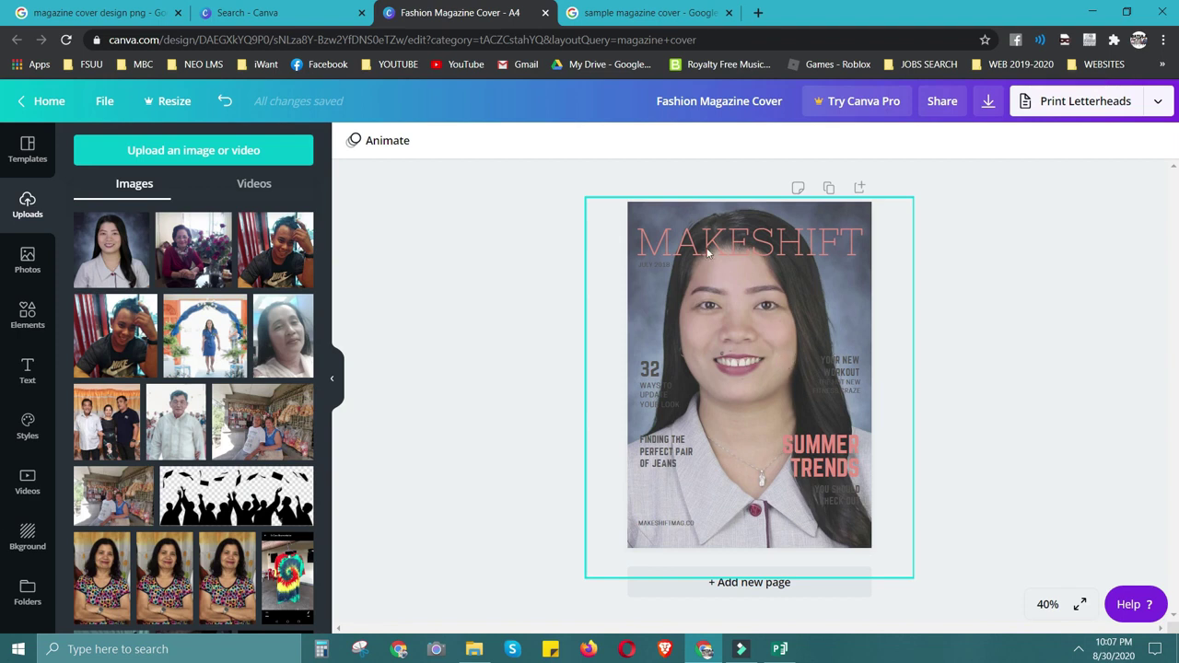
Download the cover as a JPG named Fashion Magazine Cover into E-TECH FILES > LESSONS.
click(988, 104)
click(1002, 203)
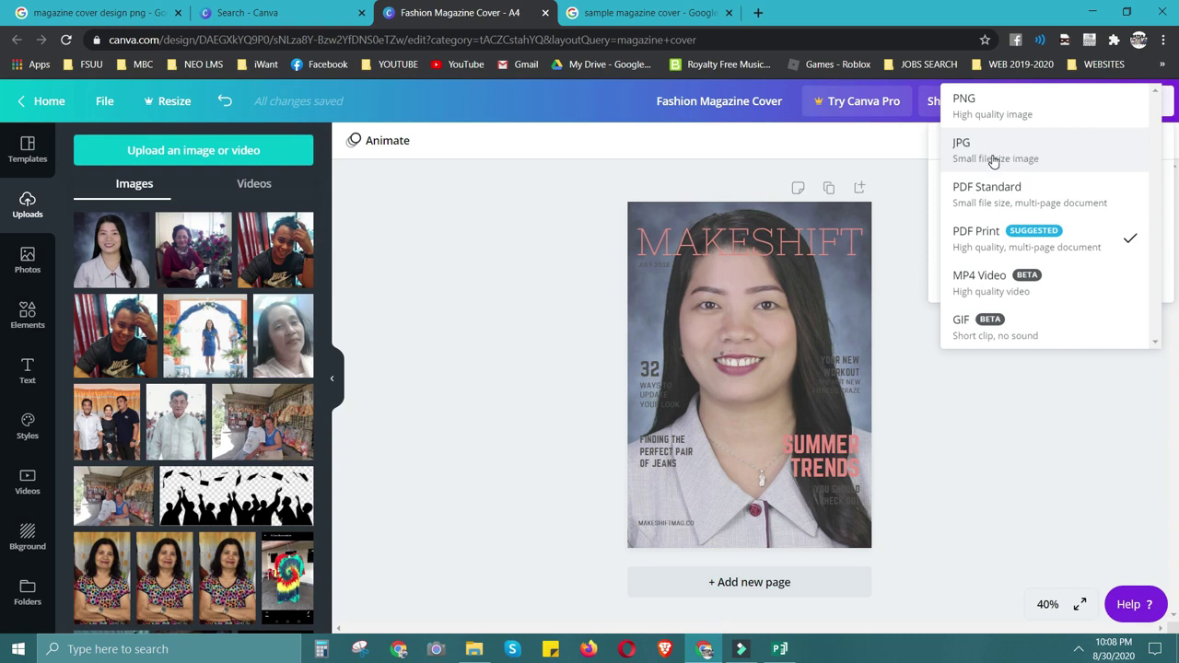
click(993, 160)
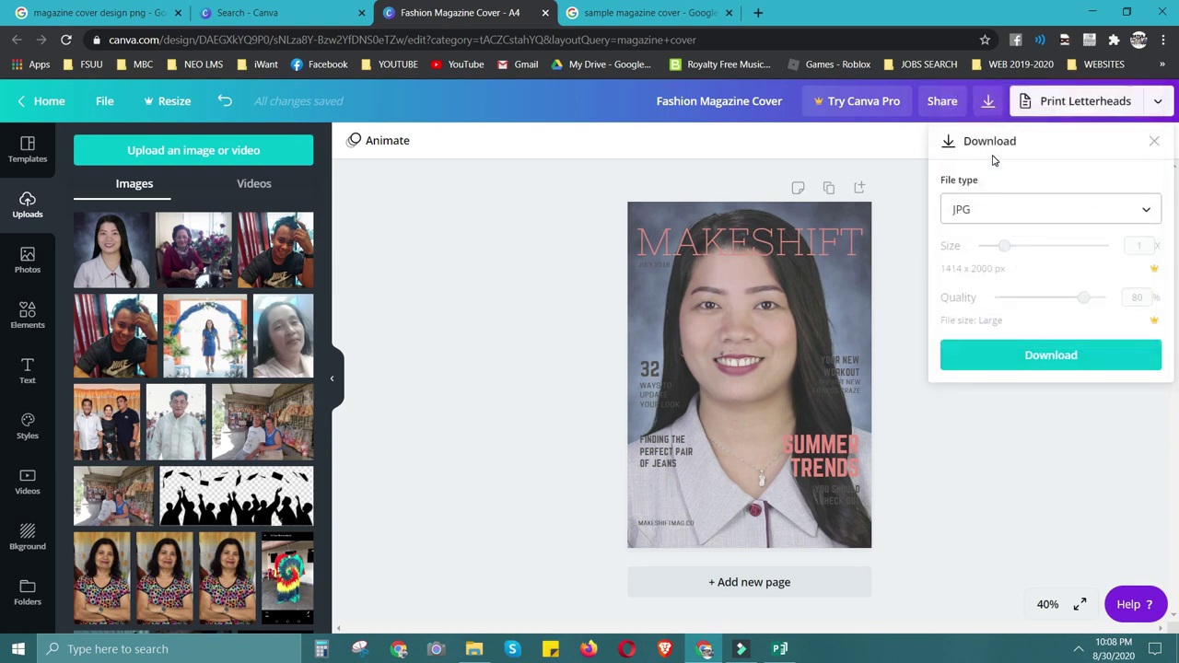
click(1044, 358)
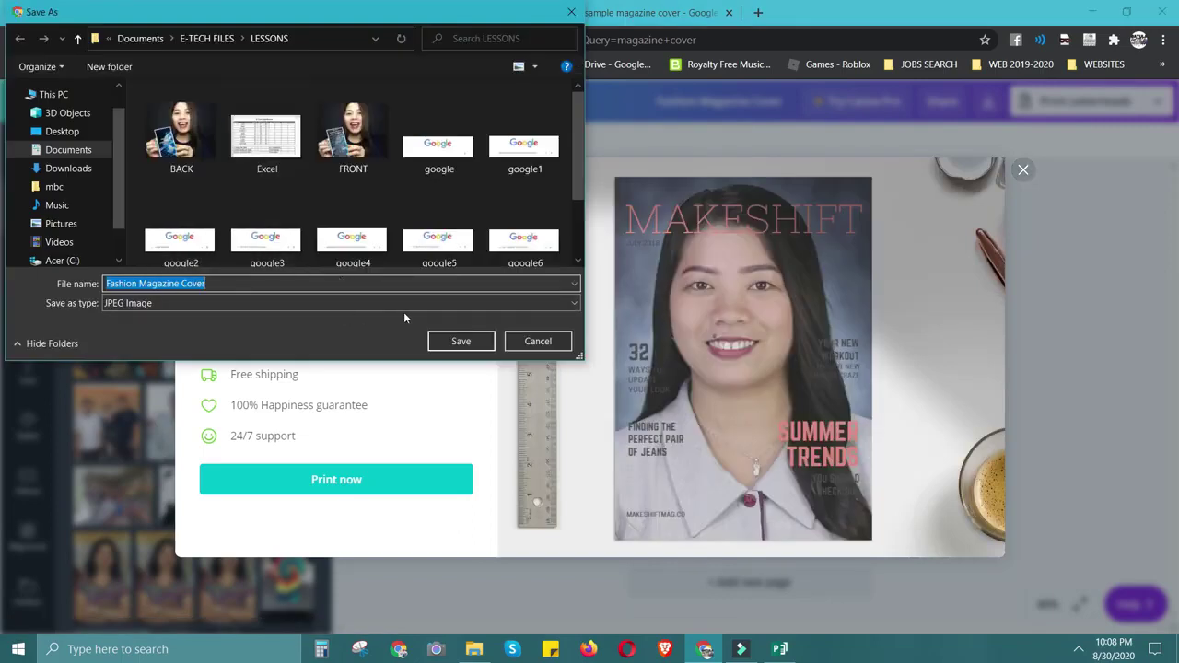
click(447, 341)
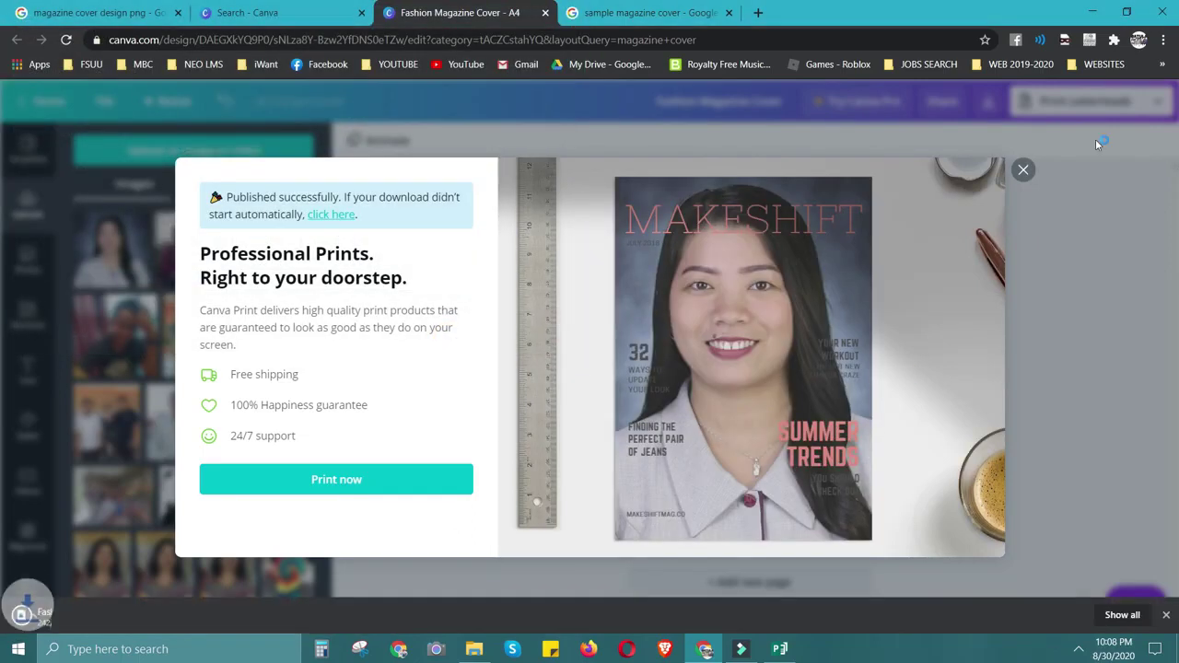
click(1022, 152)
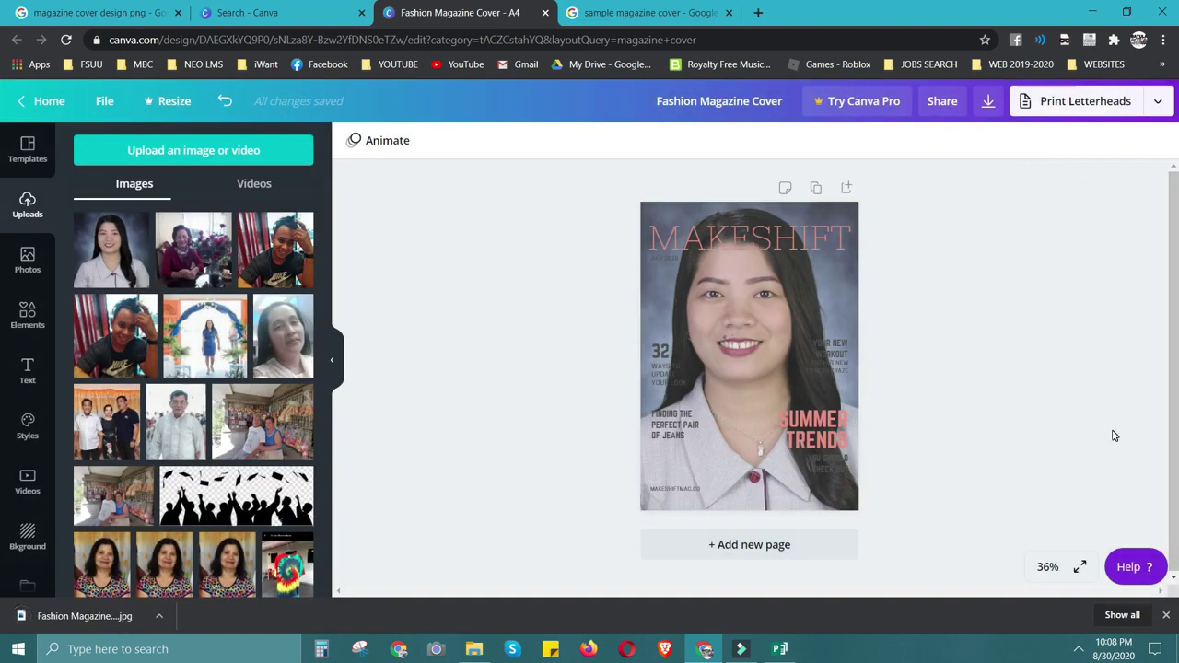
Open the downloaded cover JPG, glance at the blank Publisher page, then return to Chrome.
click(93, 624)
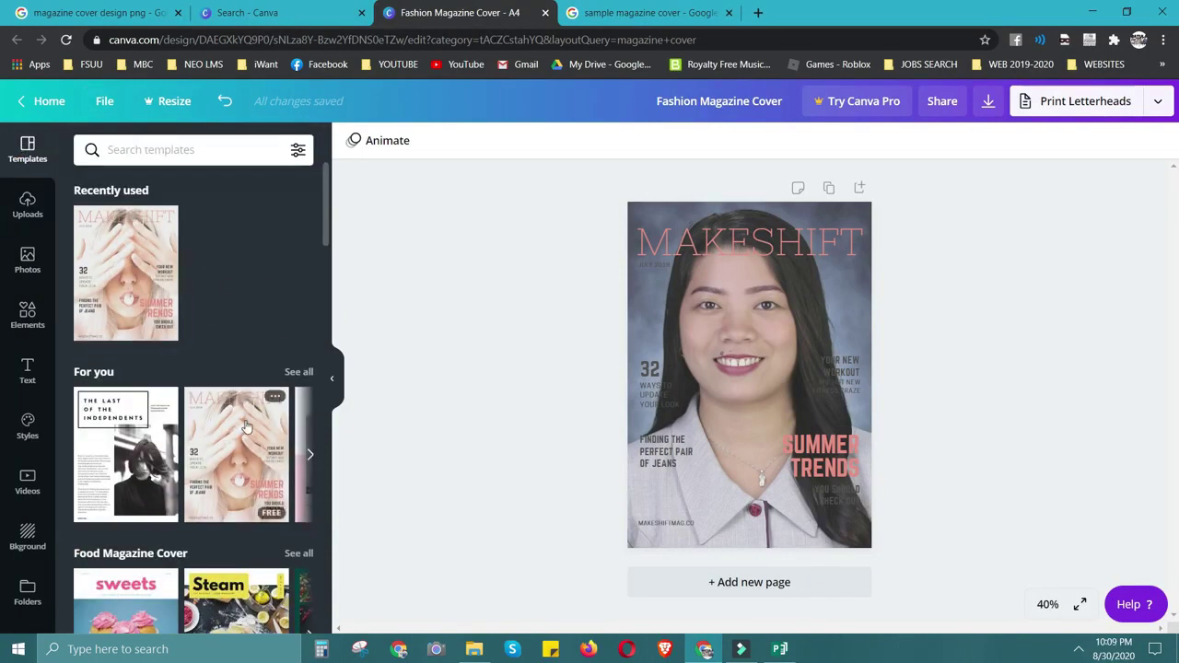
scroll(239, 397, down, 5)
scroll(221, 461, down, 5)
scroll(212, 481, down, 3)
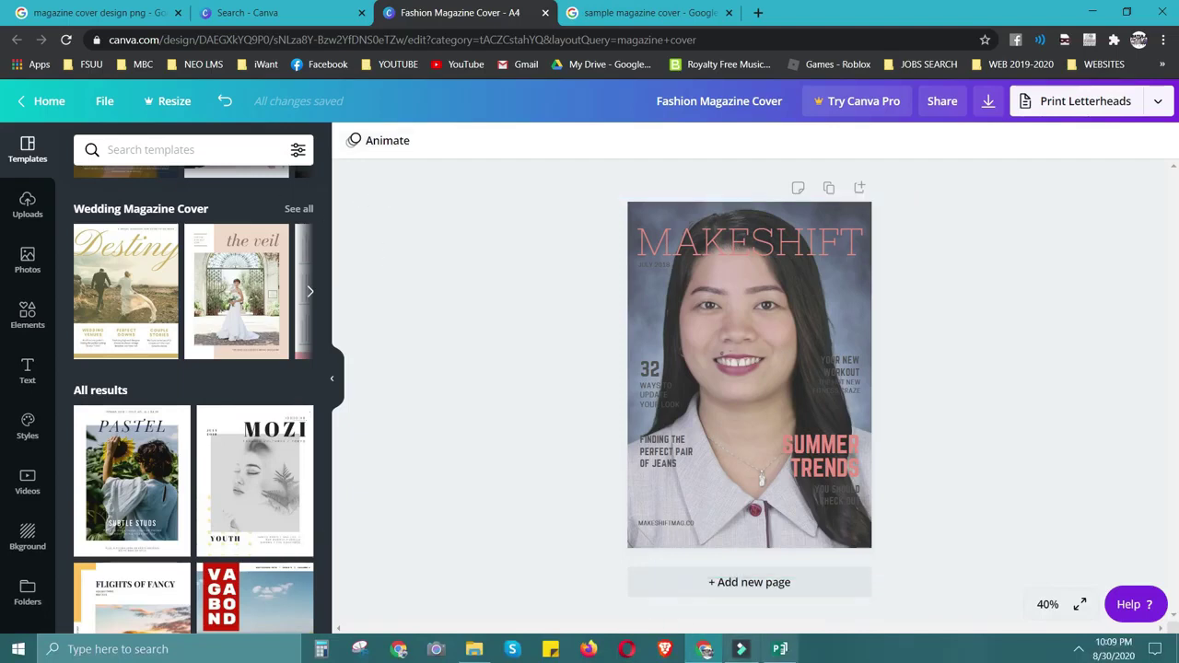
click(781, 649)
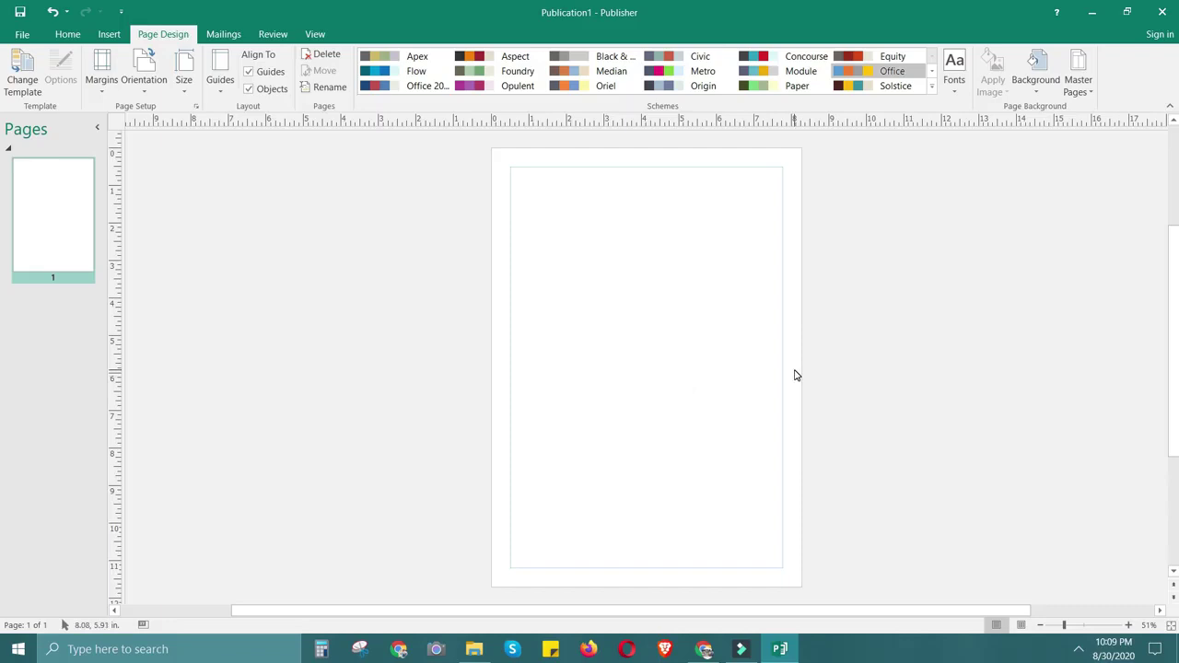
click(704, 649)
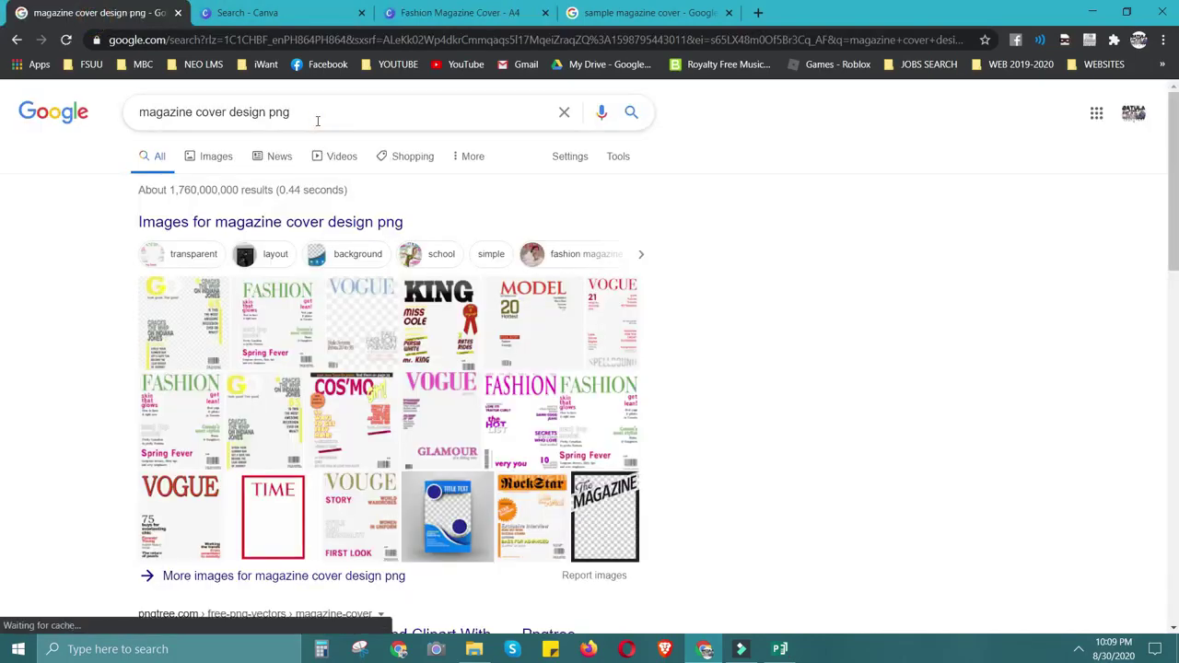
Rerun the Google Images search for 'magazine cover design png'.
click(316, 118)
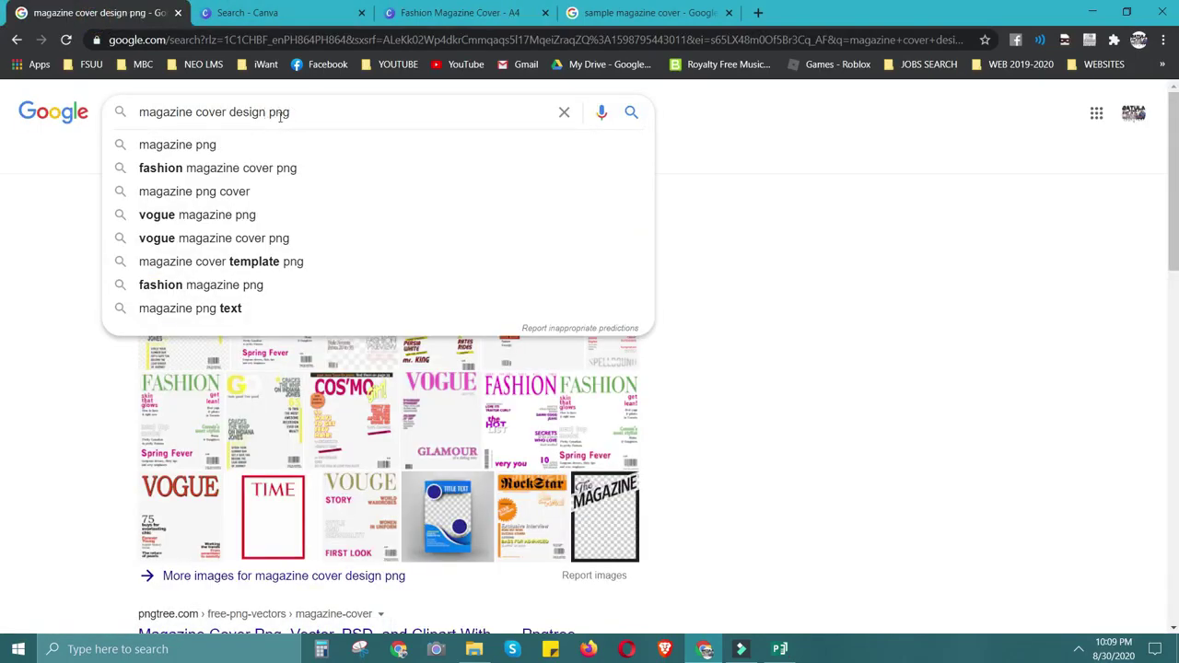
click(315, 115)
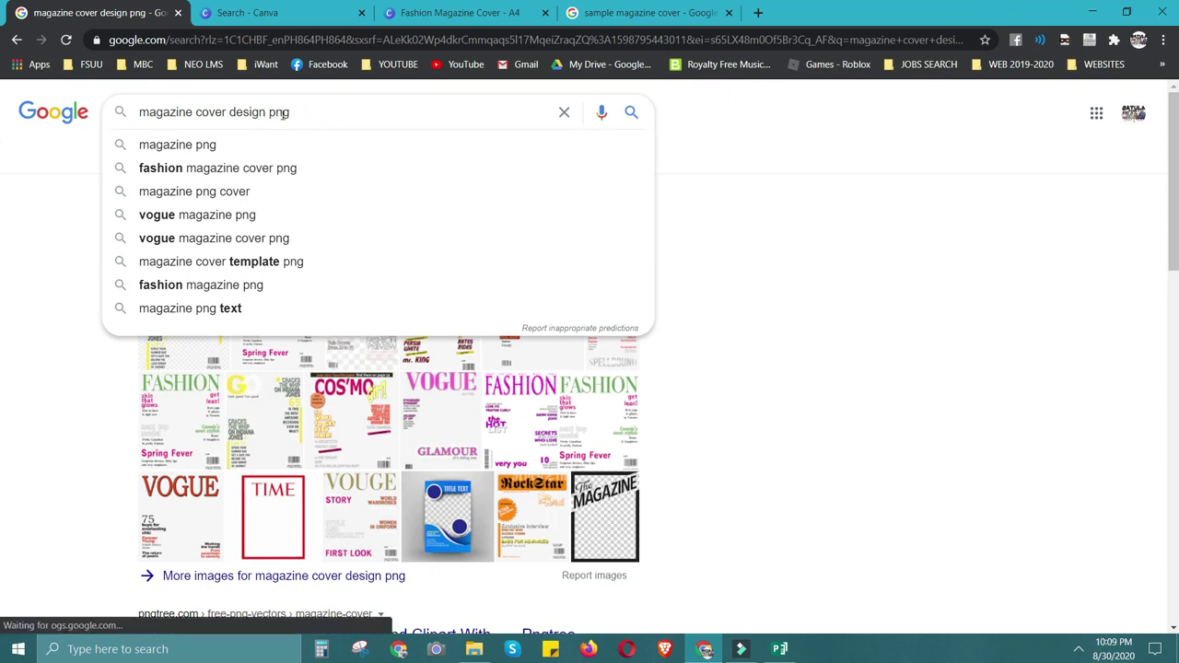
click(326, 113)
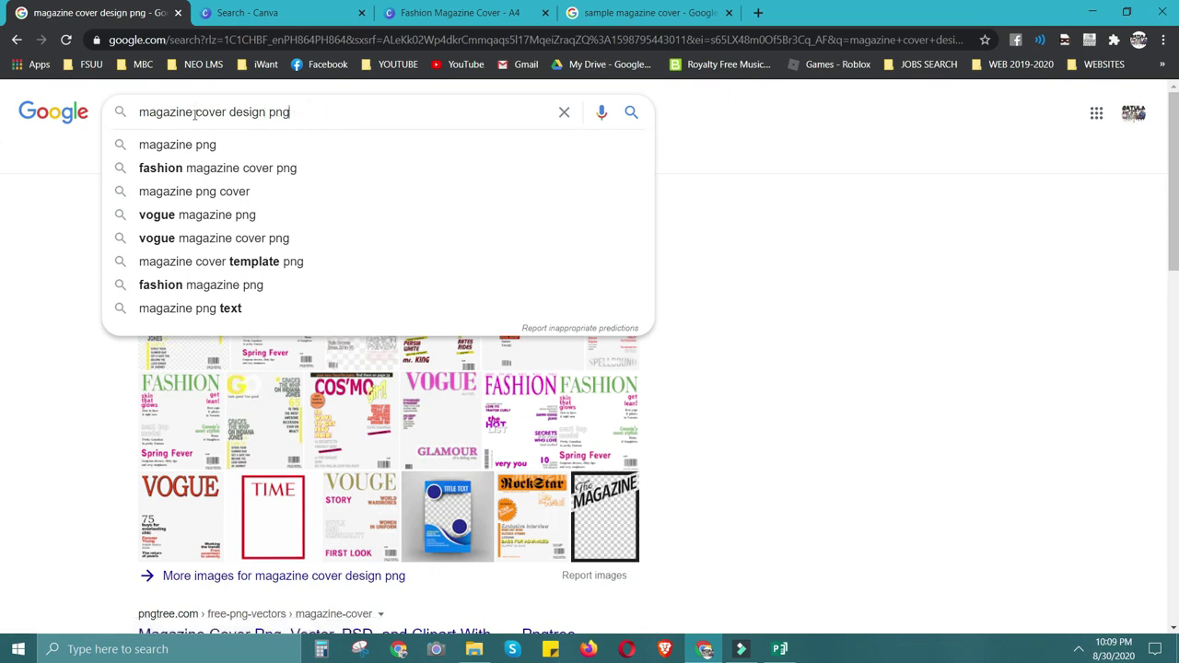
key(Return)
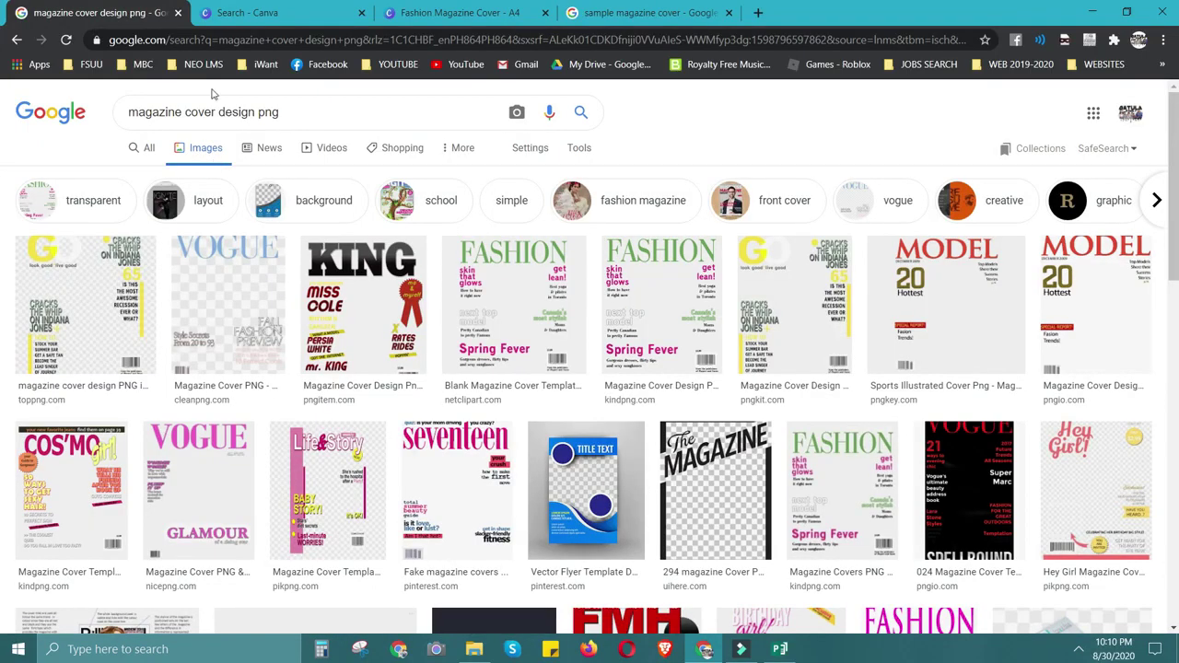
Scroll down through the magazine cover image results, then back to the top.
click(451, 434)
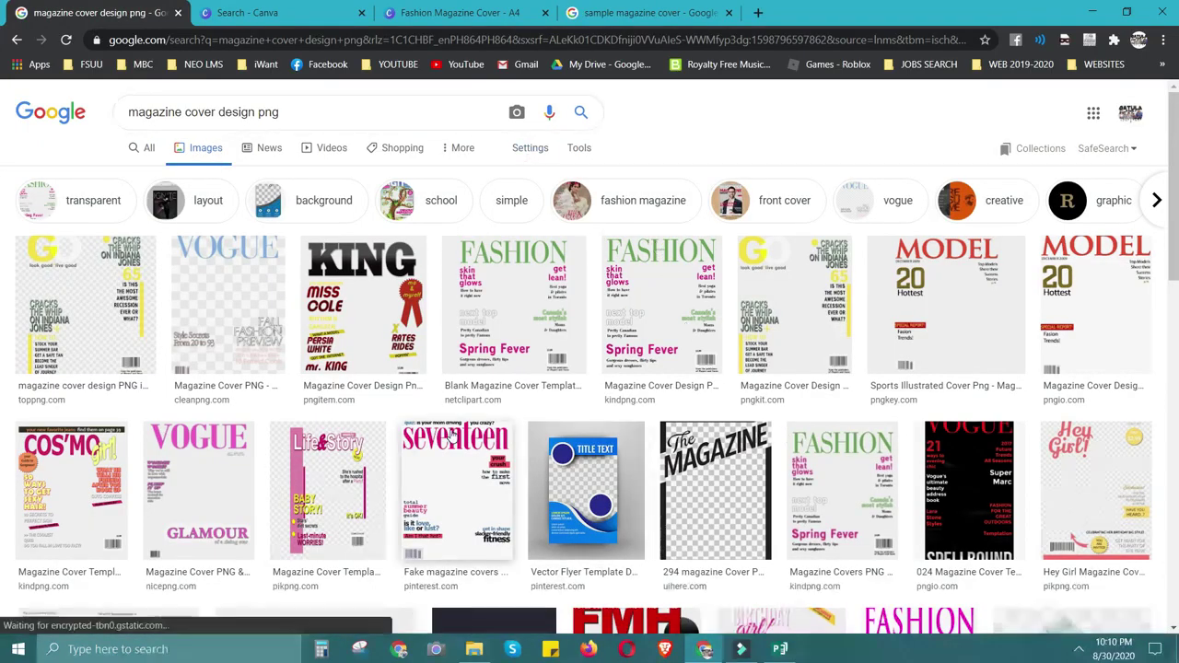
scroll(451, 438, down, 2)
scroll(451, 438, down, 2)
scroll(304, 414, down, 4)
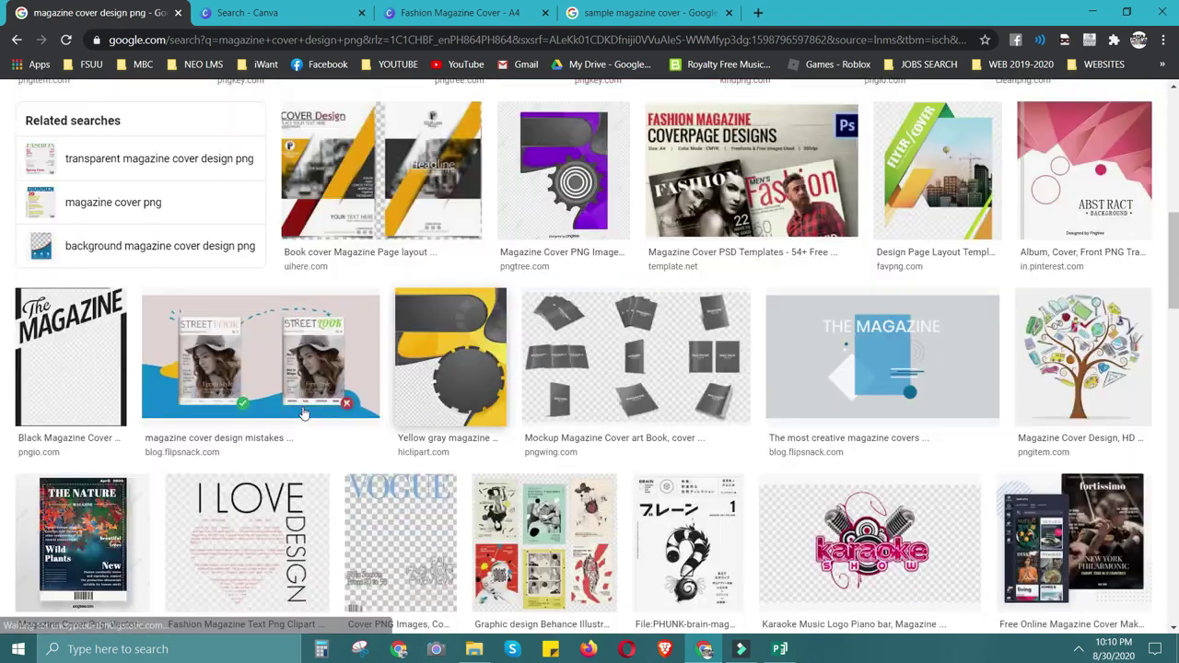
scroll(304, 415, down, 3)
scroll(313, 413, down, 3)
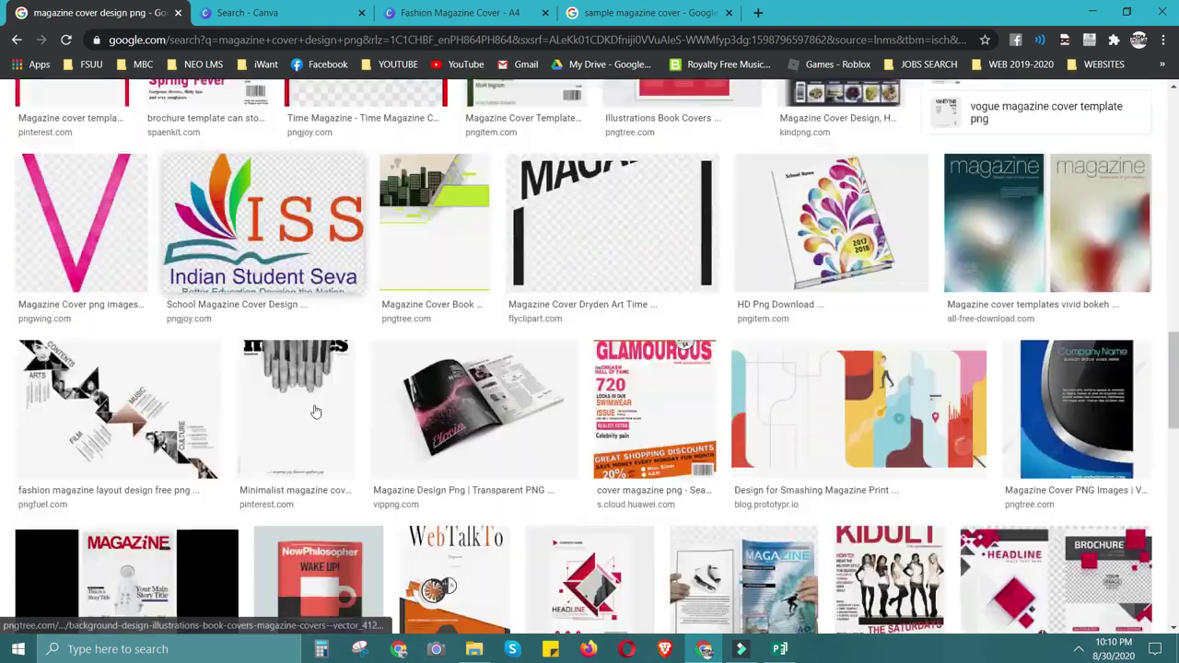
scroll(497, 373, down, 3)
scroll(636, 379, down, 2)
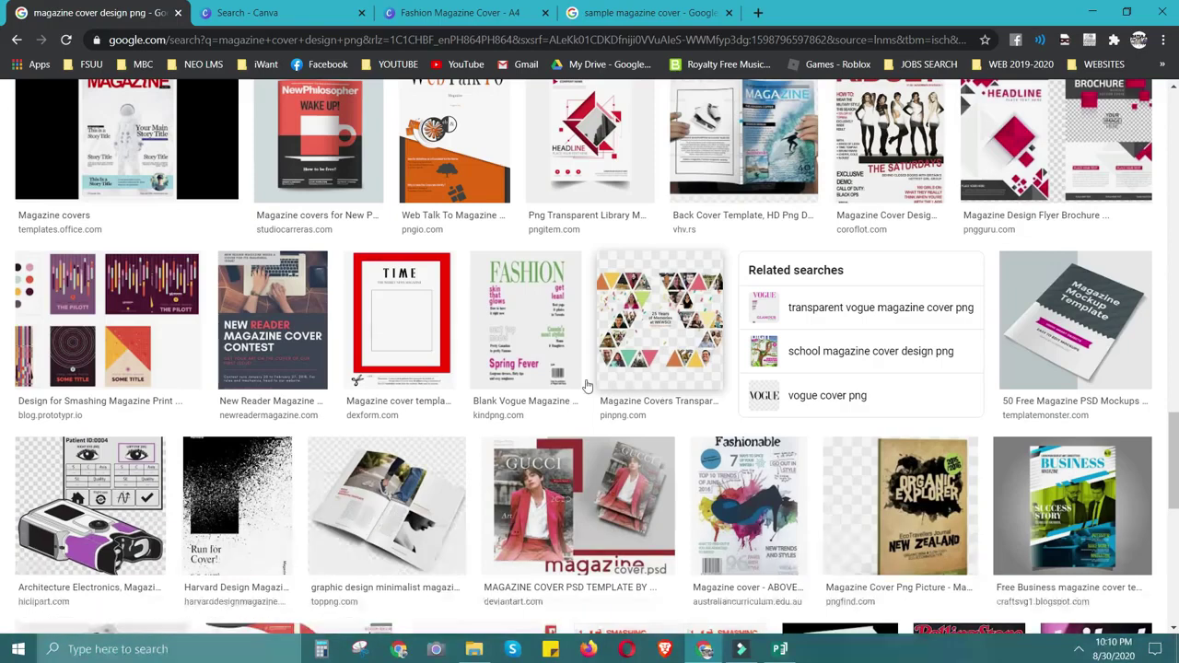
scroll(834, 387, down, 3)
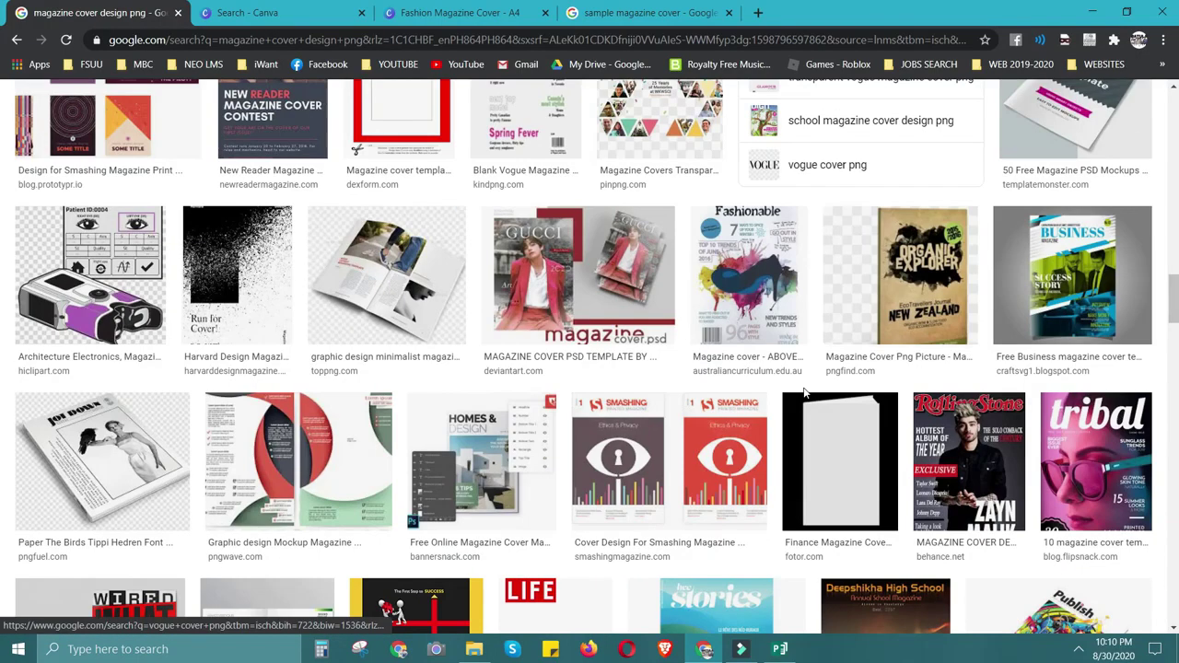
scroll(803, 394, down, 5)
scroll(773, 383, up, 3)
scroll(755, 374, up, 5)
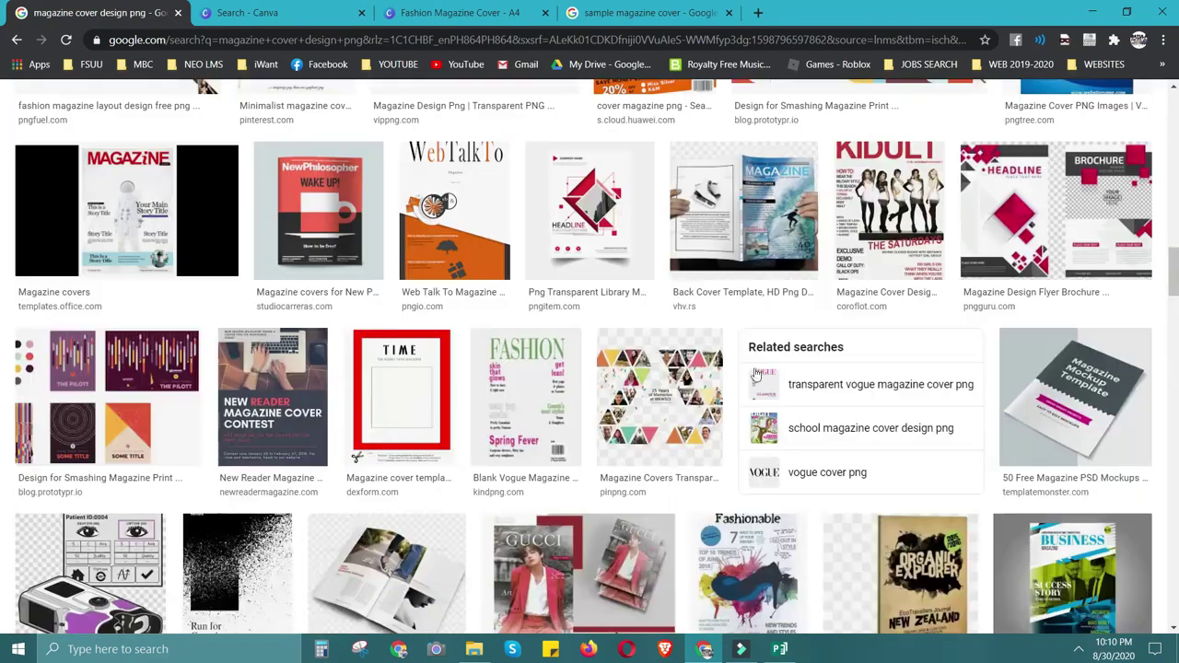
scroll(755, 373, down, 3)
scroll(830, 377, up, 3)
scroll(903, 380, down, 5)
scroll(947, 382, up, 3)
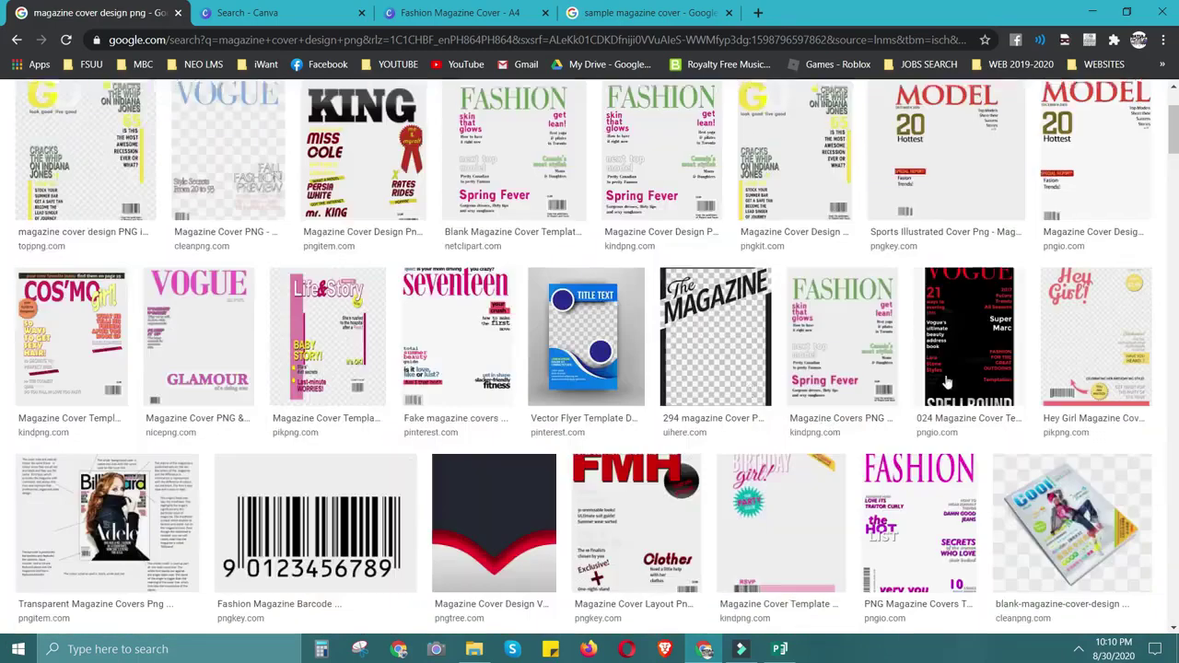
scroll(947, 383, up, 3)
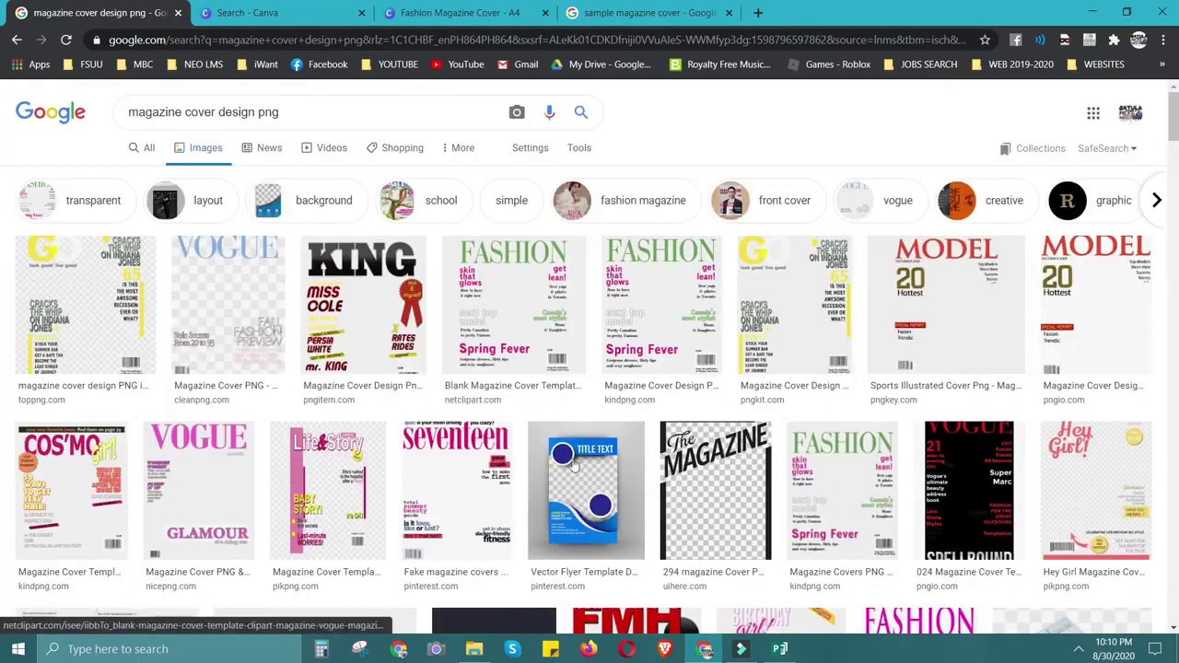
Save the previewed seventeen magazine cover image as a PNG into the LESSONS folder.
click(461, 498)
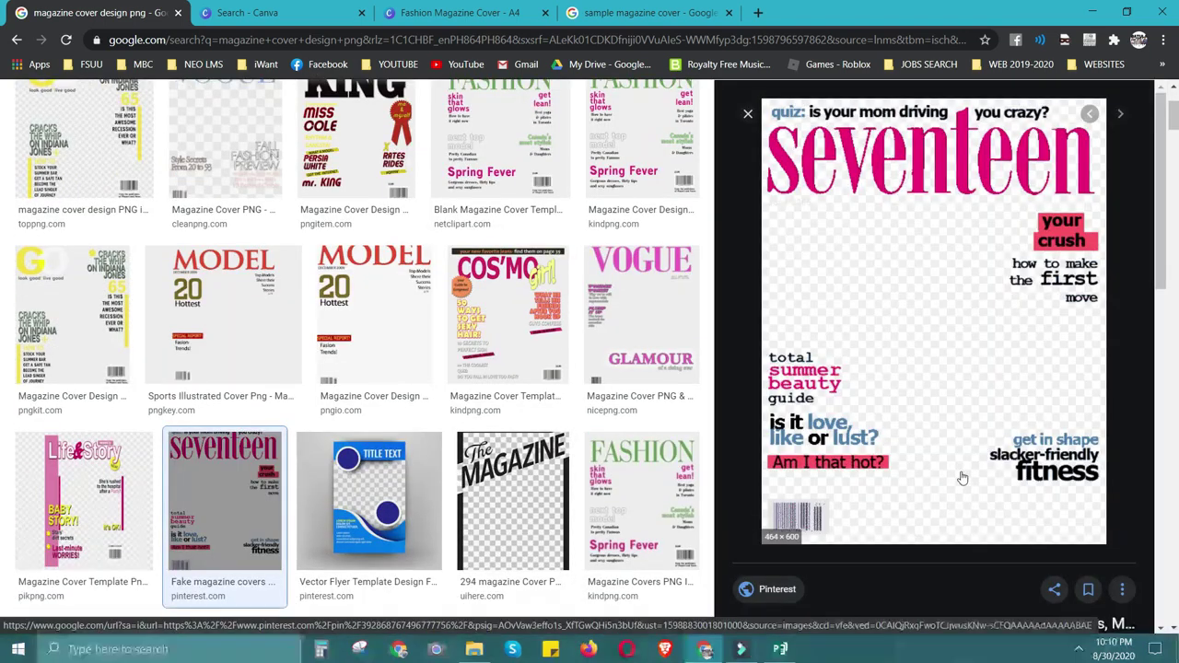
right_click(950, 315)
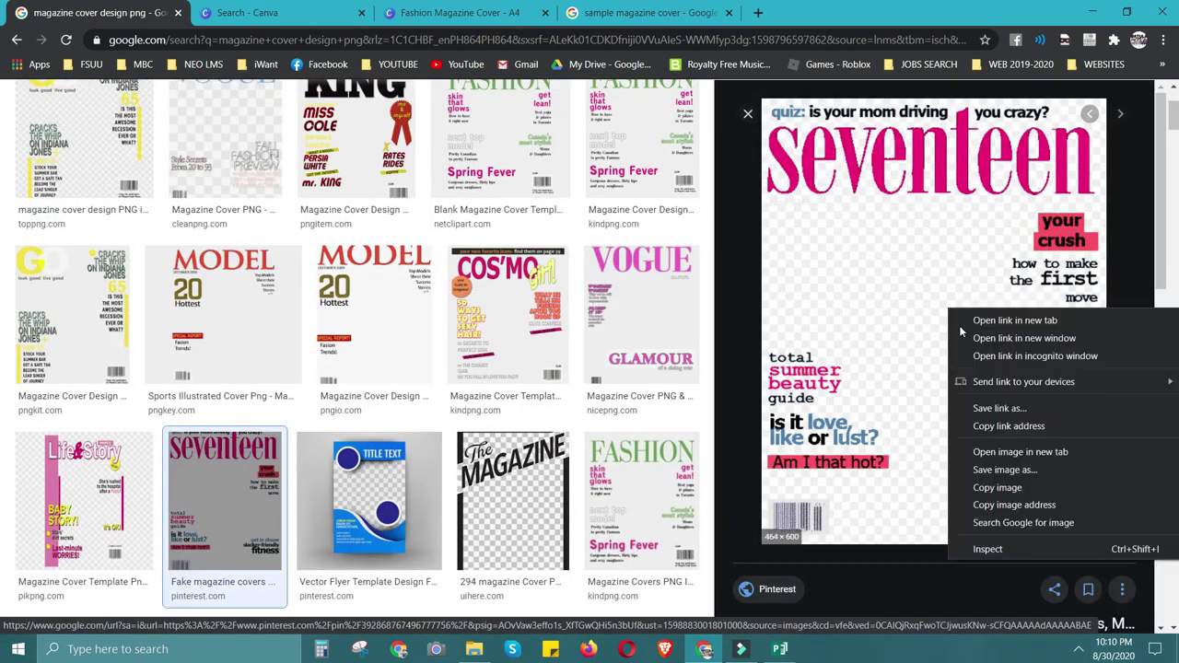
click(1005, 471)
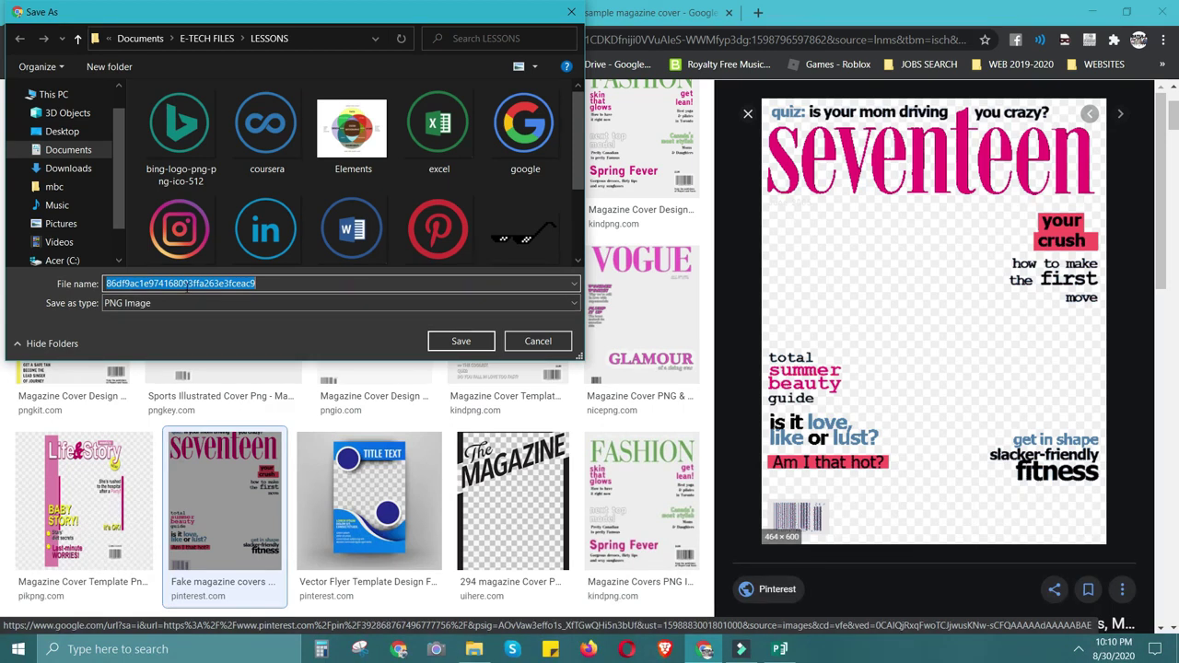
click(449, 342)
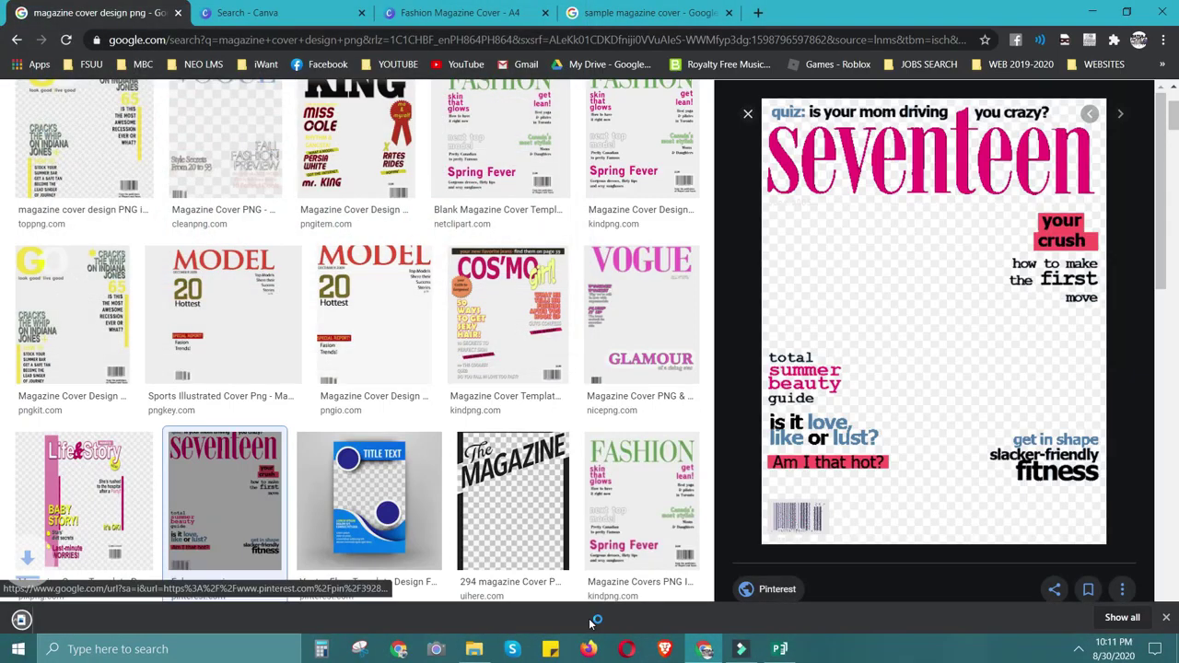
Drag the teacher portrait from File Explorer onto the page and enlarge it to cover most of the page.
click(774, 654)
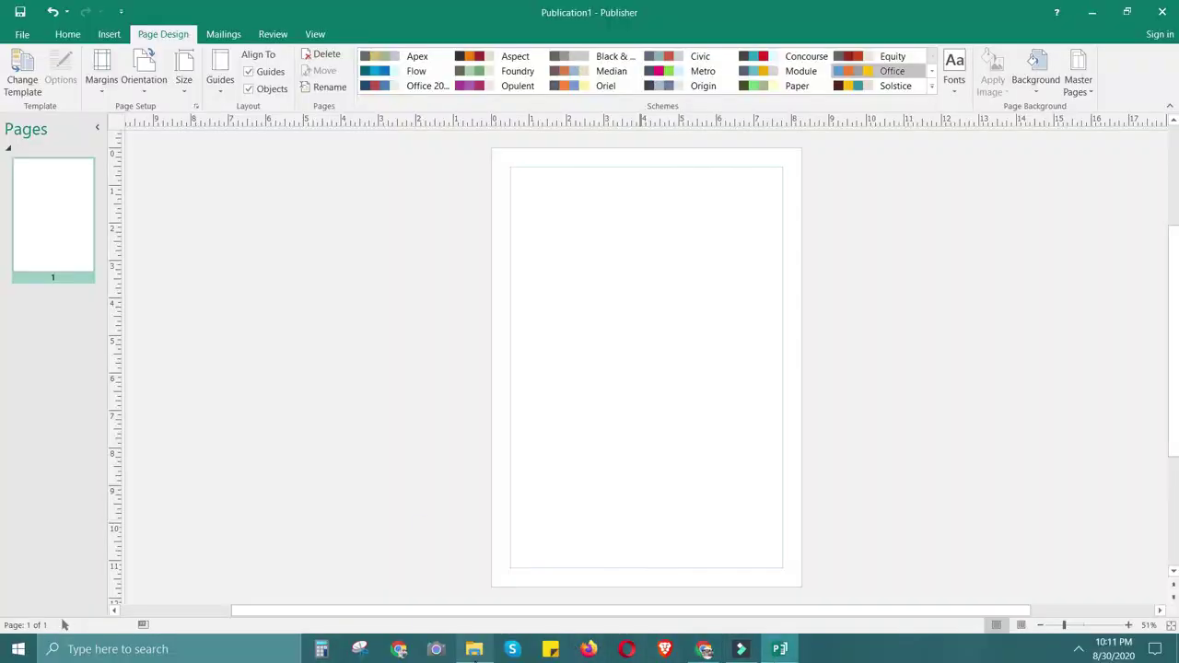
click(474, 649)
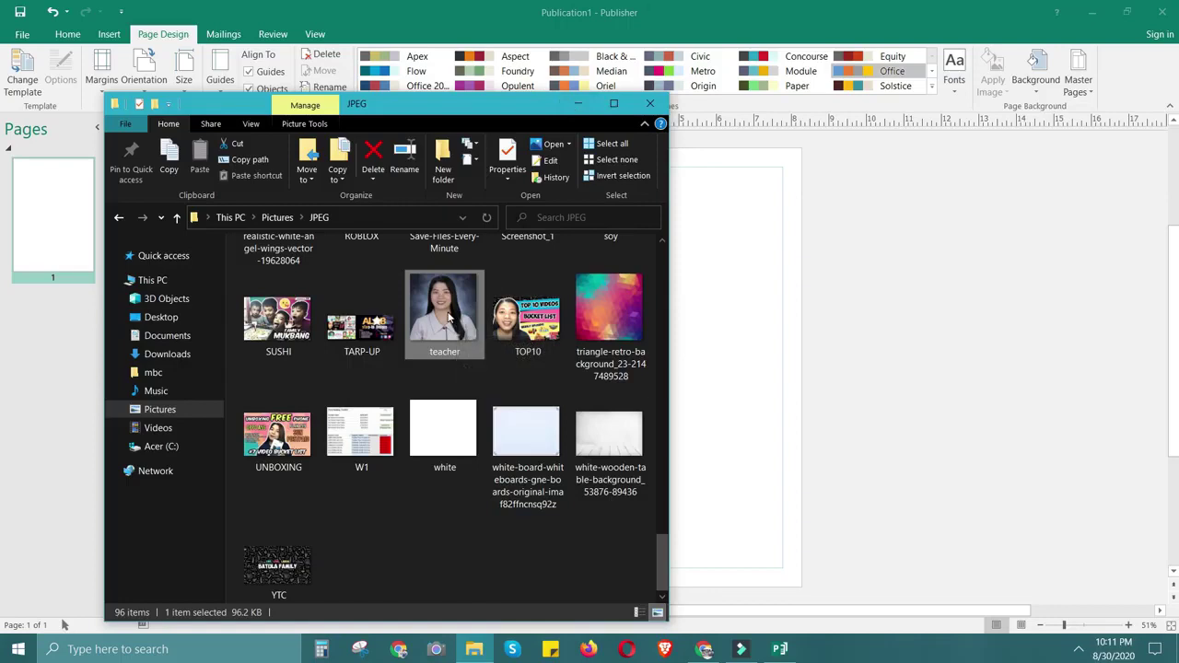
drag(450, 316, 722, 319)
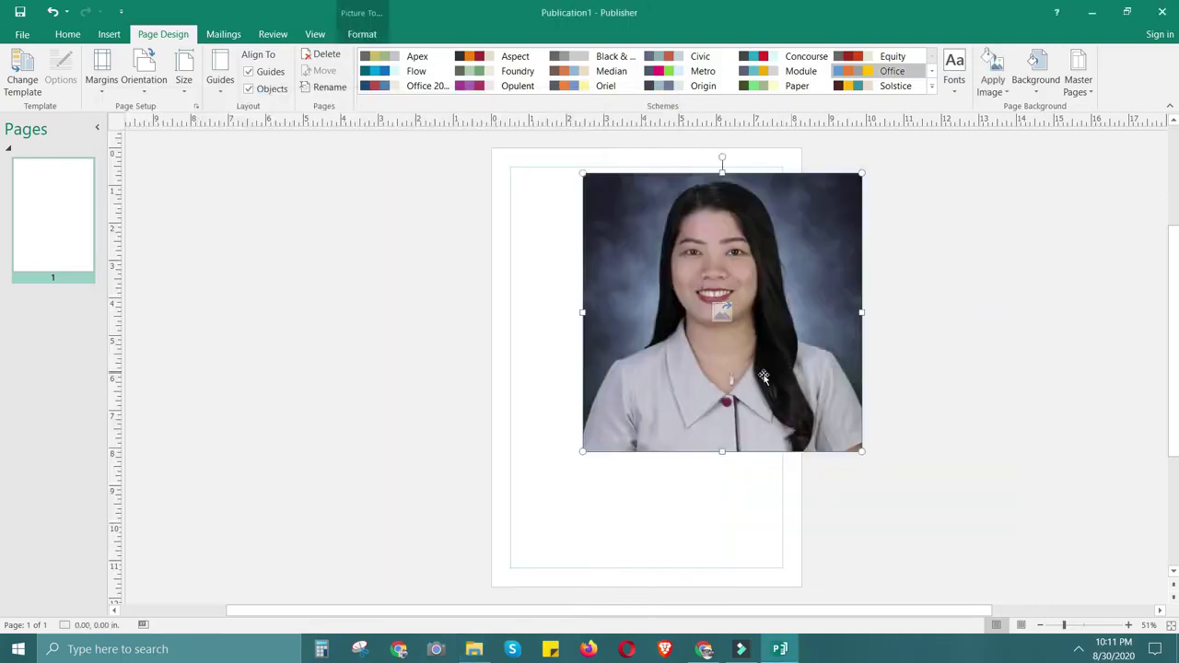
drag(806, 318, 719, 300)
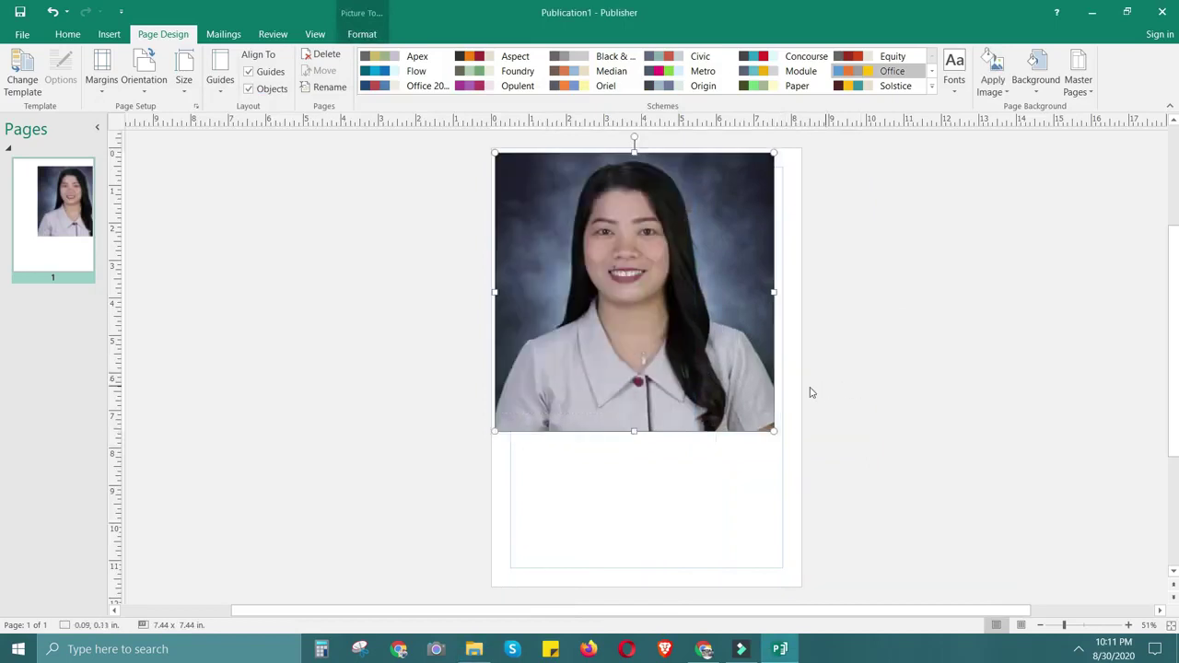
drag(772, 433, 848, 575)
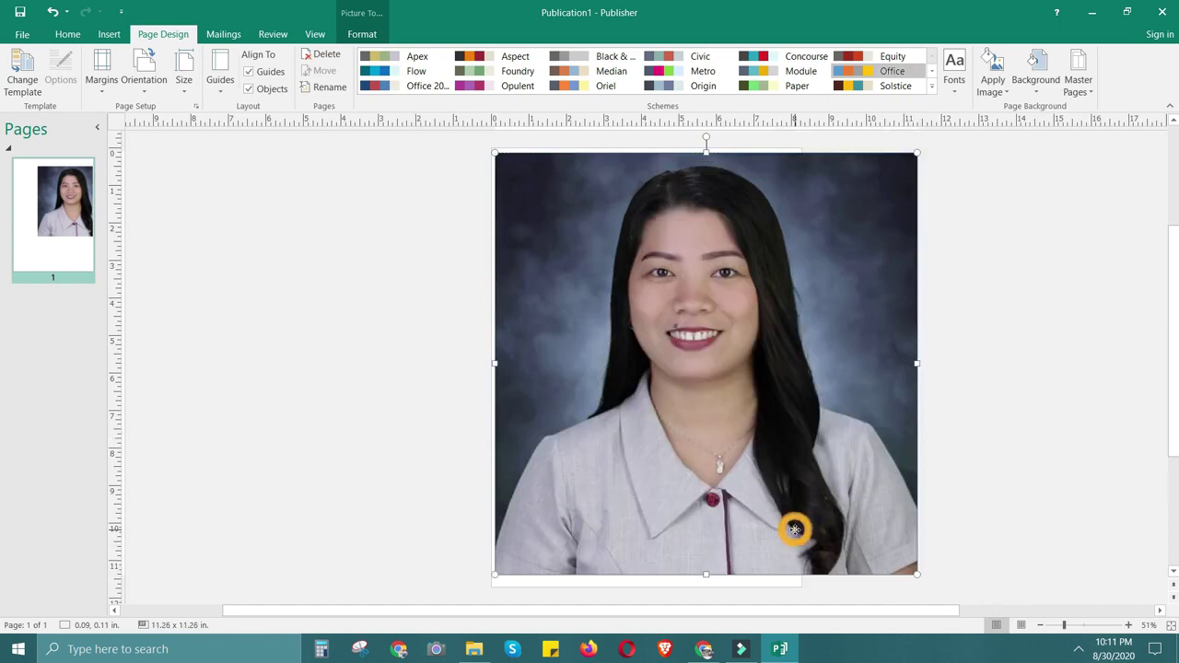
drag(735, 530, 733, 530)
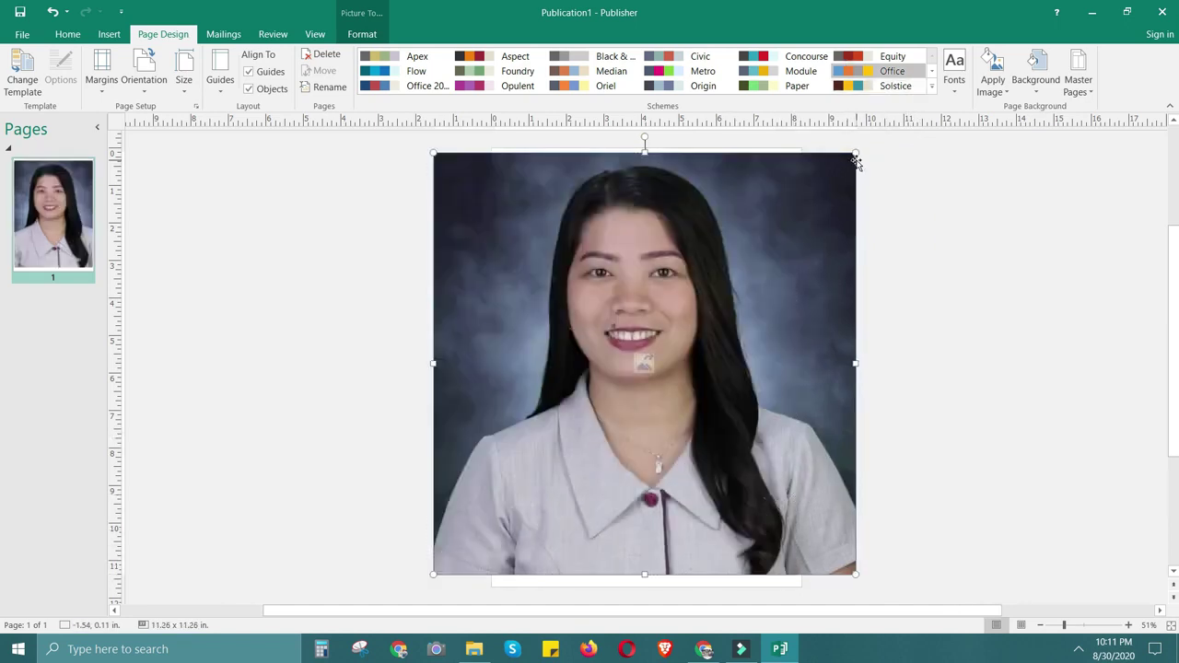
drag(856, 152, 870, 153)
drag(792, 362, 784, 382)
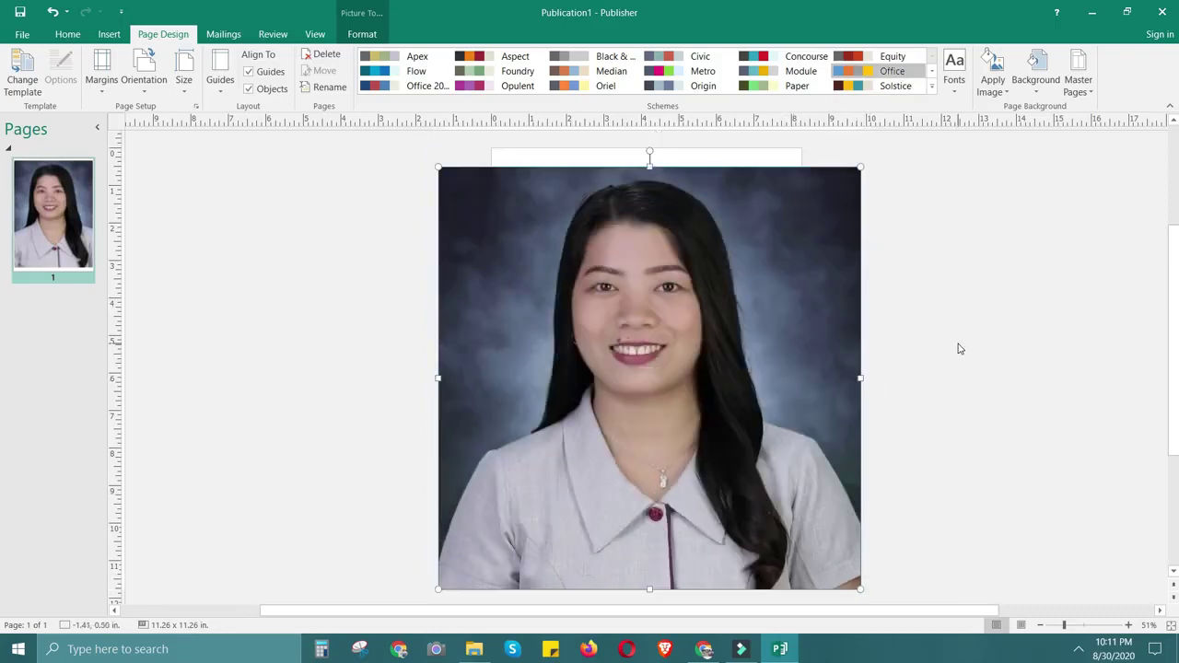
click(965, 345)
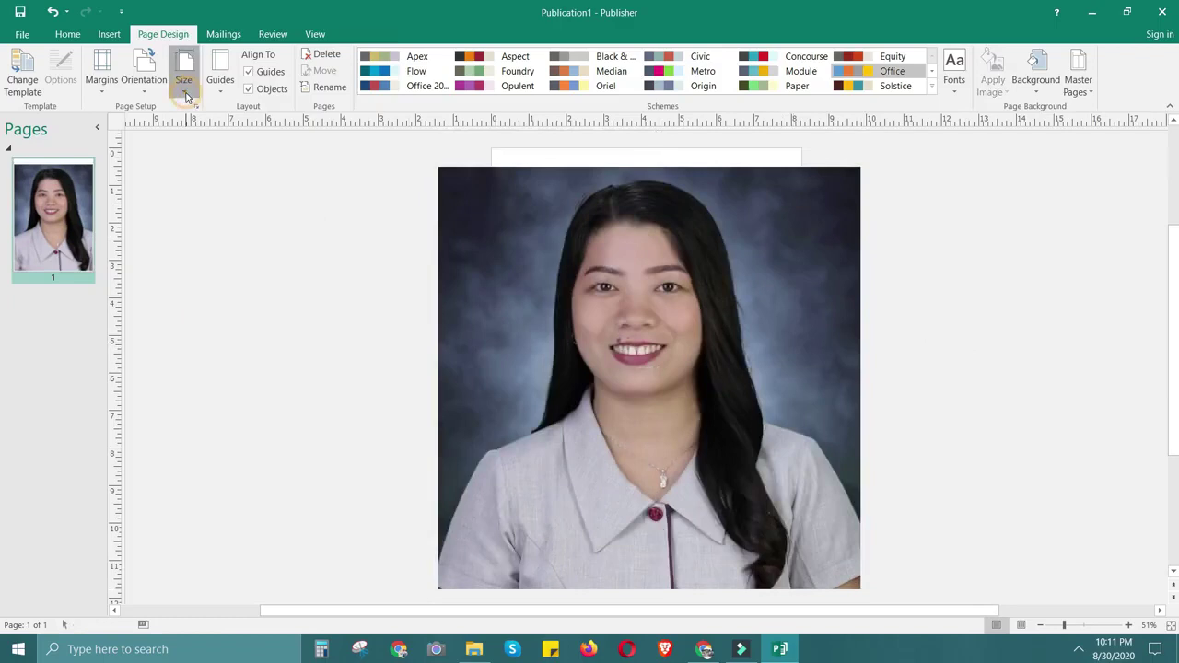
Set the page size to A4 portrait and nudge the portrait up over the page.
click(184, 74)
click(248, 183)
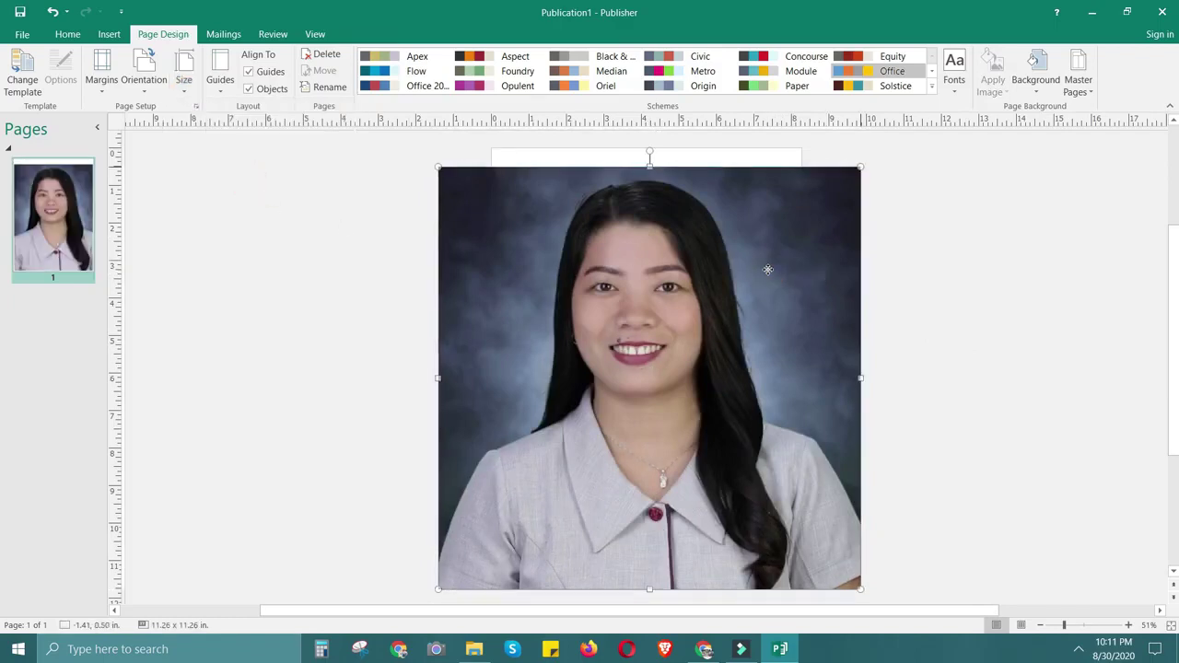
drag(769, 271, 773, 255)
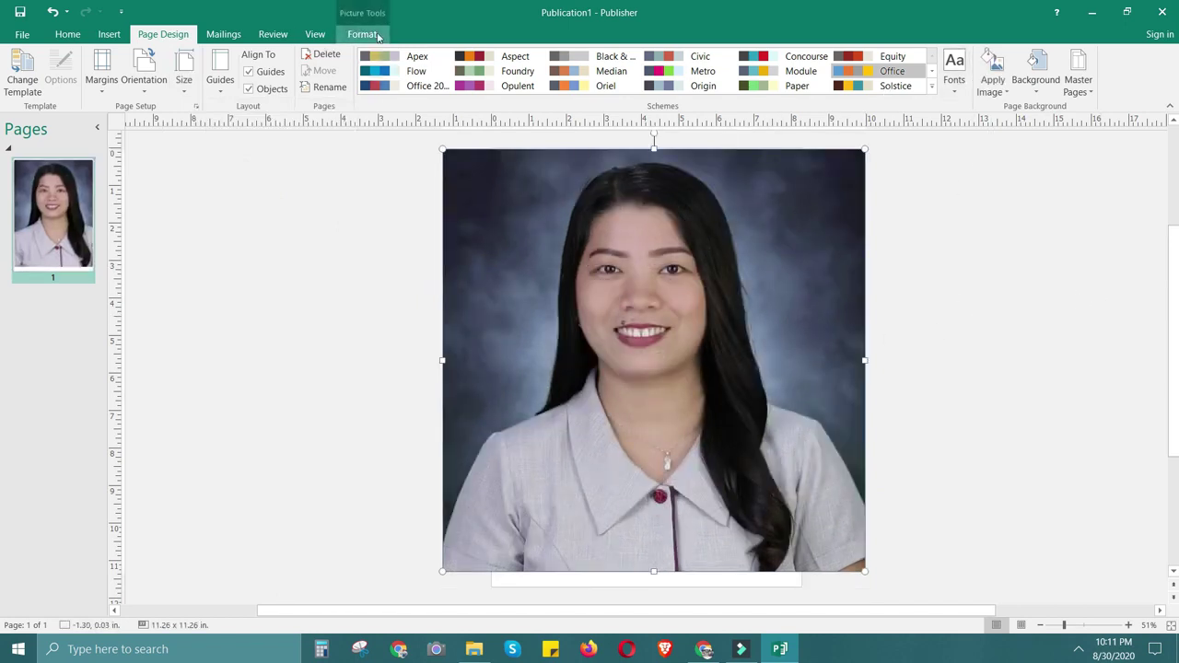
Crop the portrait's right, left and bottom edges.
click(362, 34)
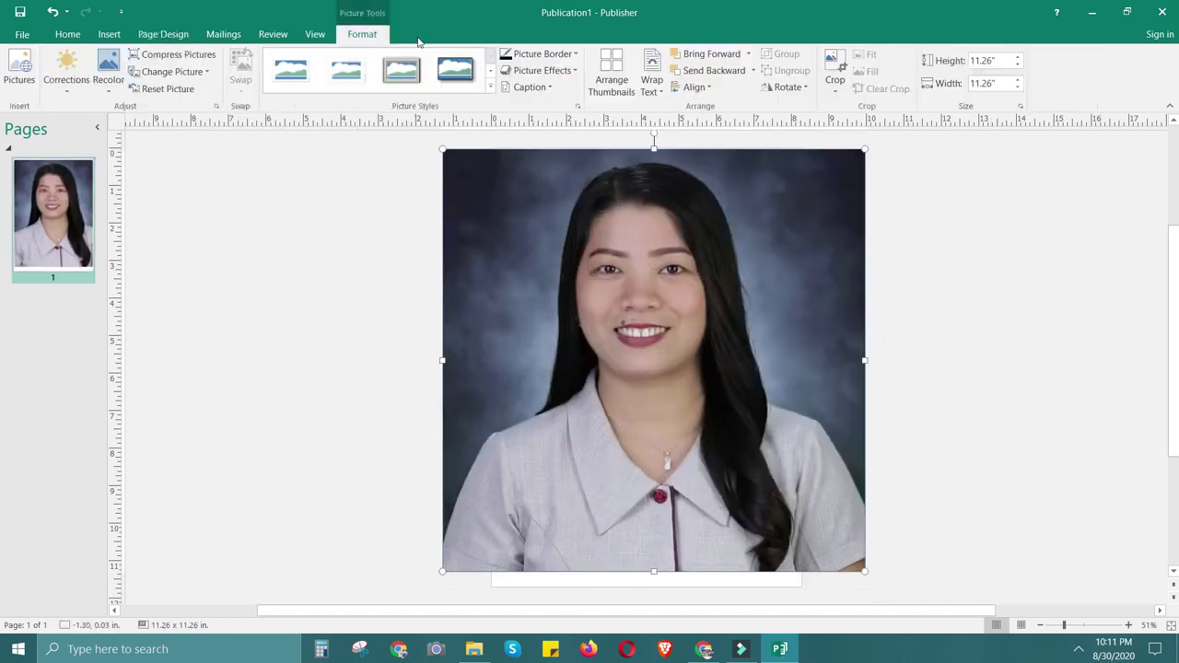
click(827, 65)
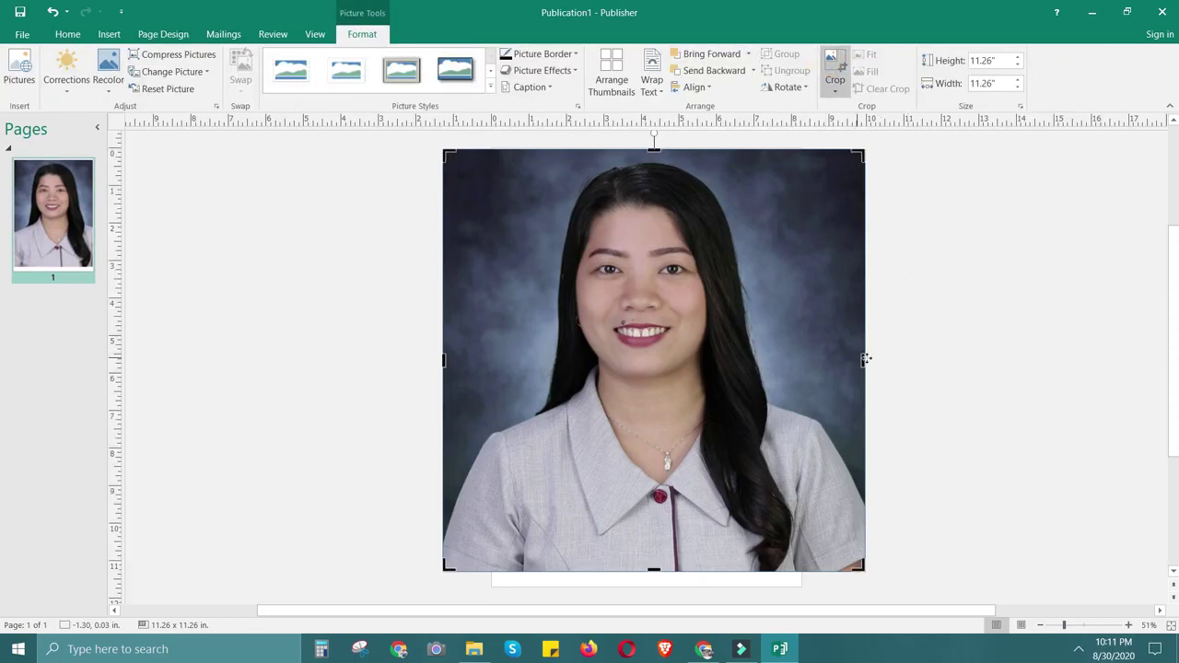
drag(866, 360, 785, 365)
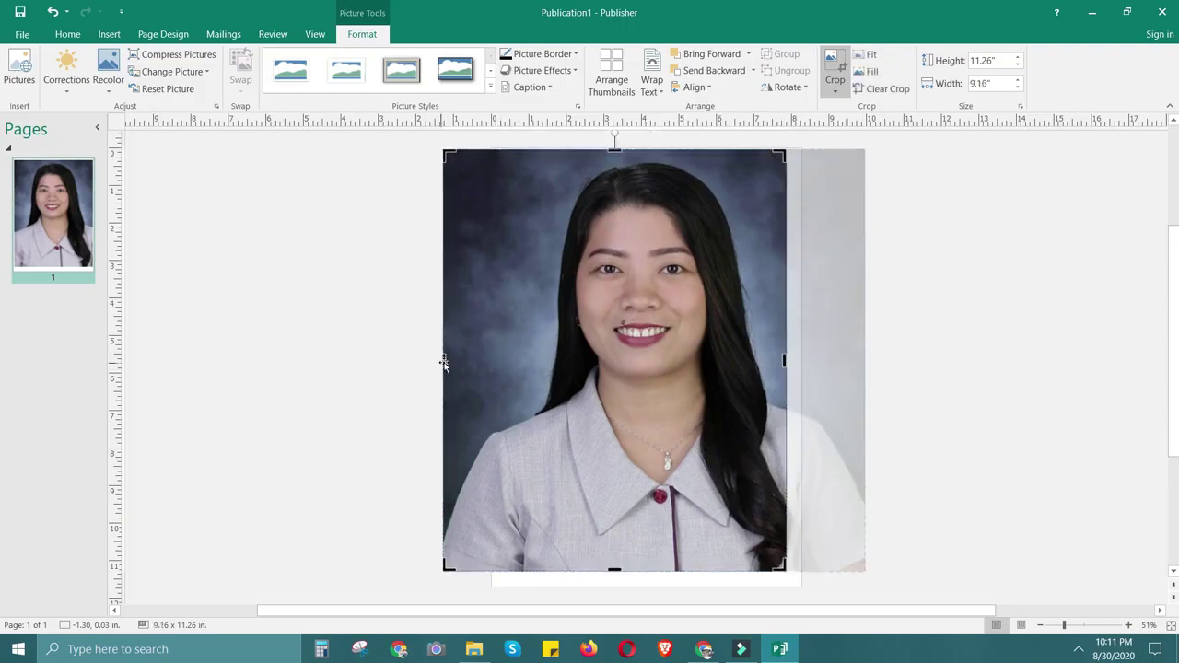
drag(448, 365, 505, 364)
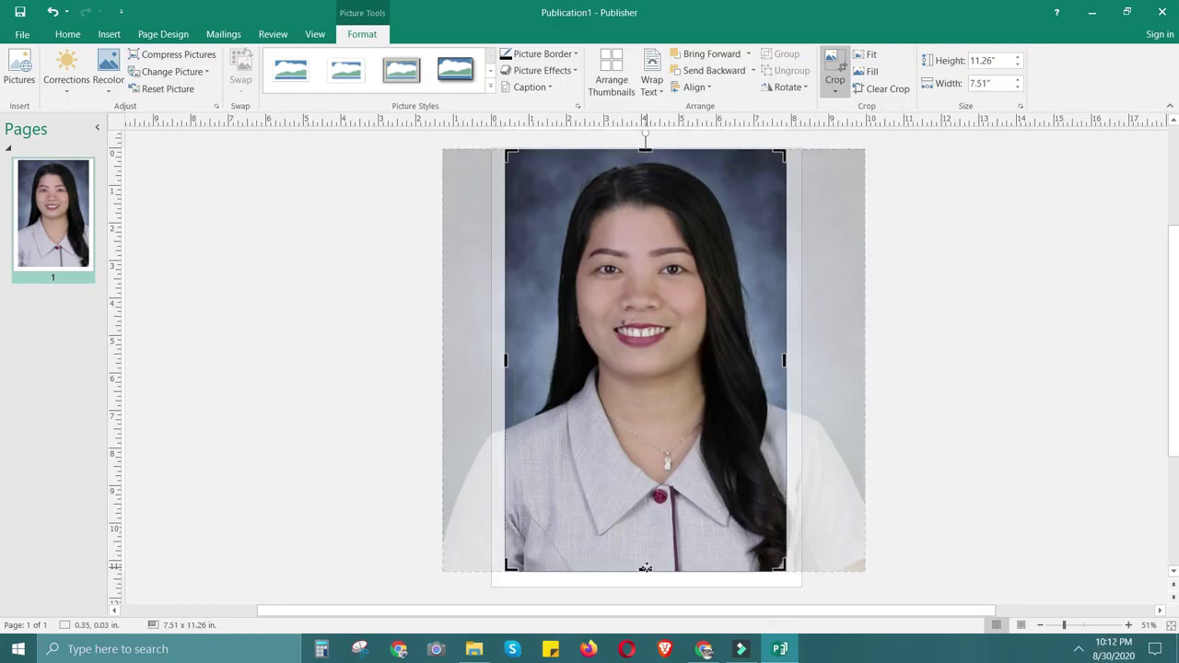
drag(645, 568, 645, 551)
click(963, 461)
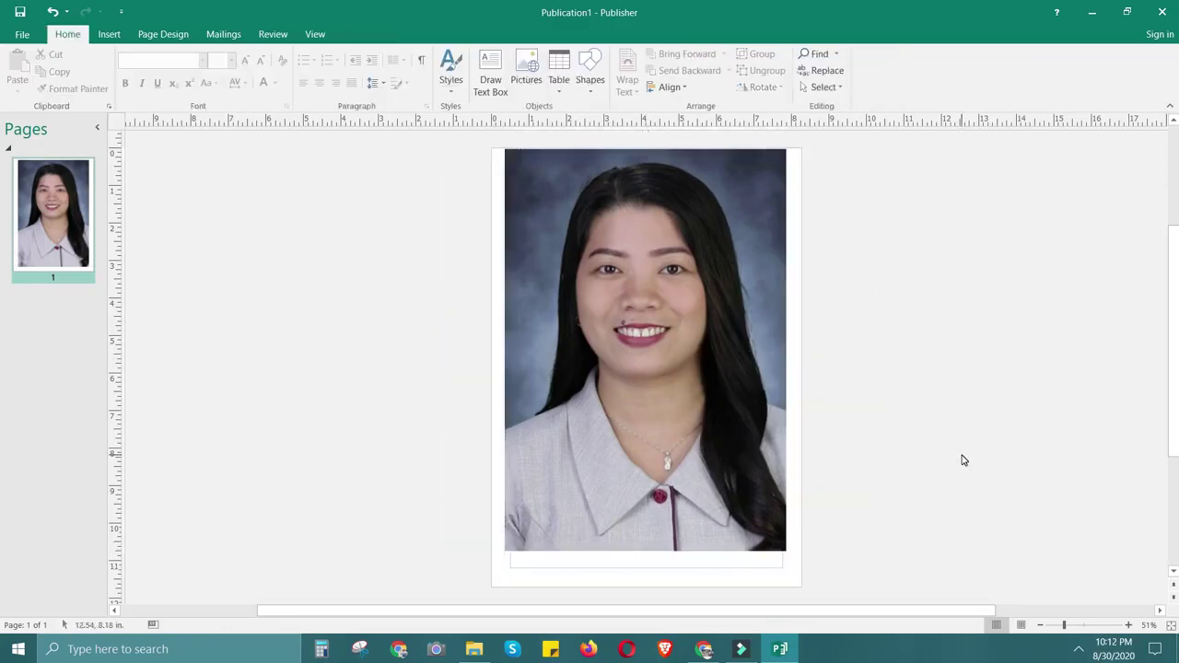
Nudge the portrait down three steps with the arrow key and deselect it.
click(738, 493)
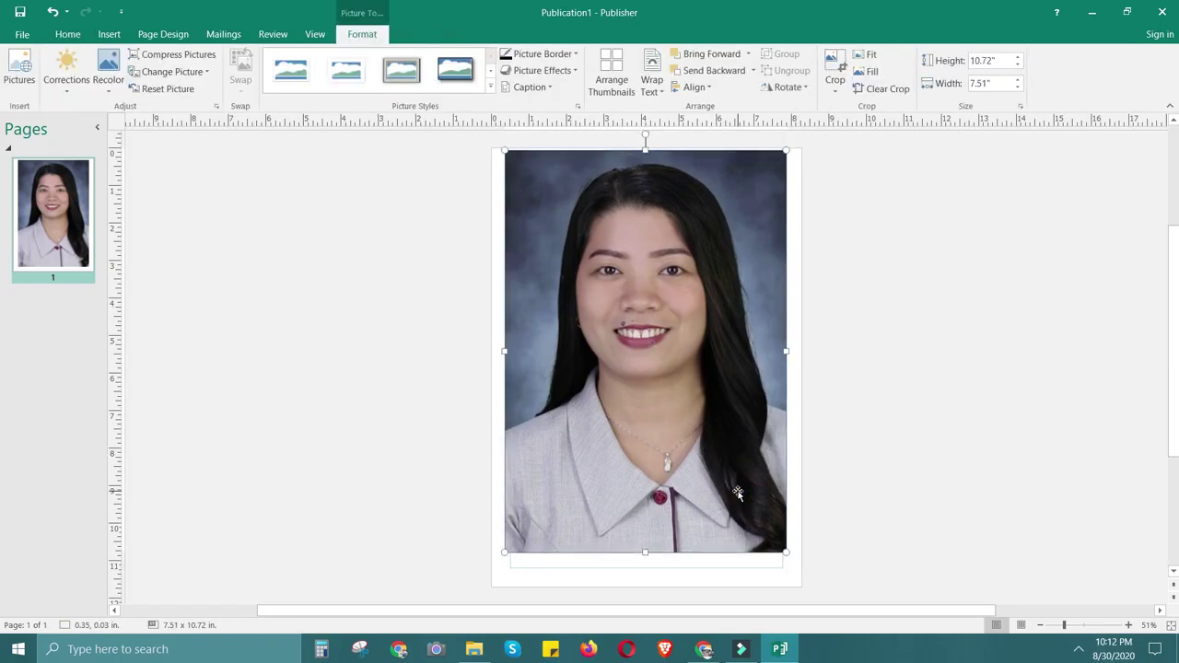
key(Down)
key(Down)
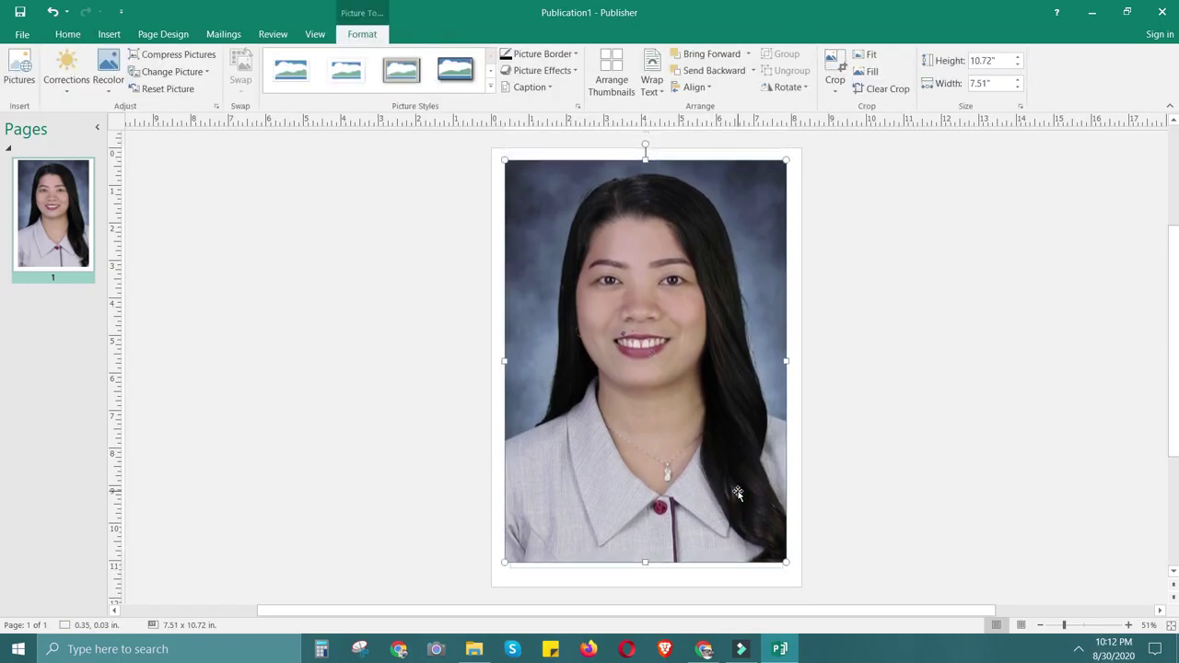
key(Down)
key(Down)
key(Down)
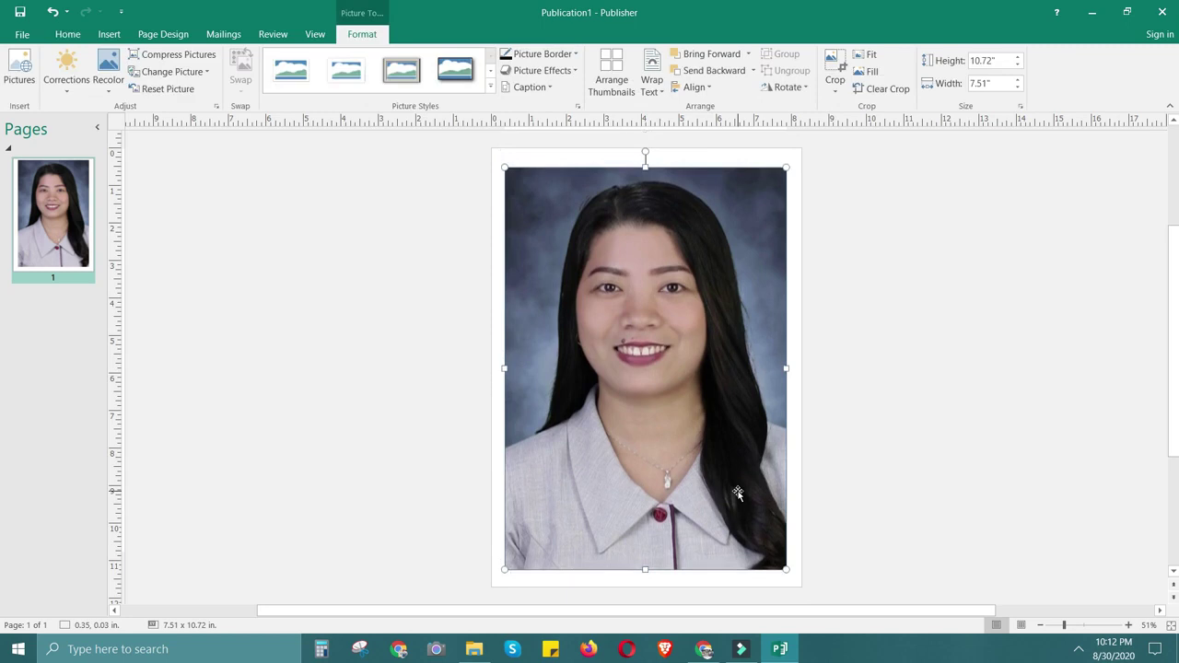
key(Down)
click(1126, 526)
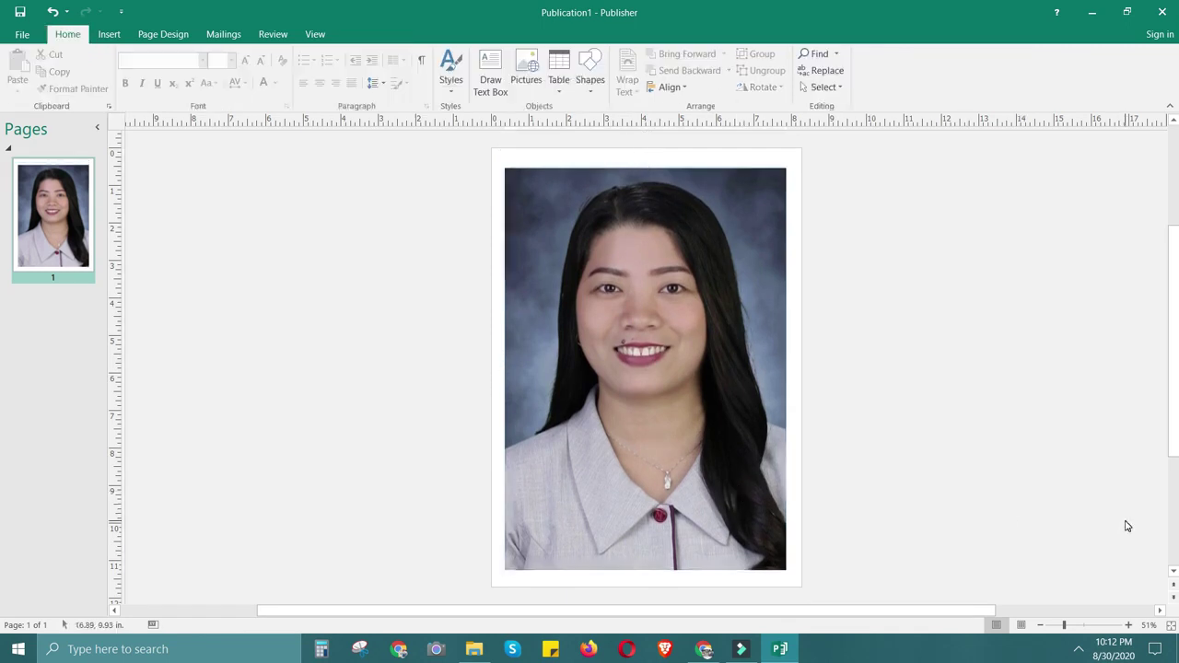
Insert the seventeen PNG from Documents > E-TECH FILES > LESSONS onto the page.
click(108, 34)
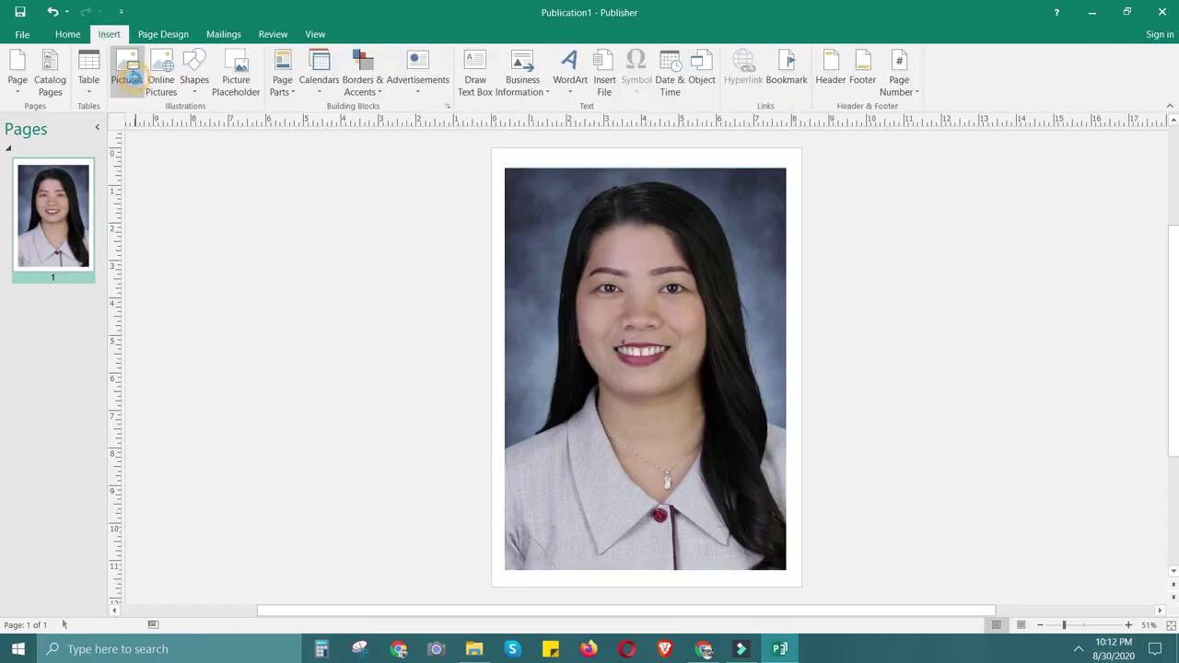
click(136, 84)
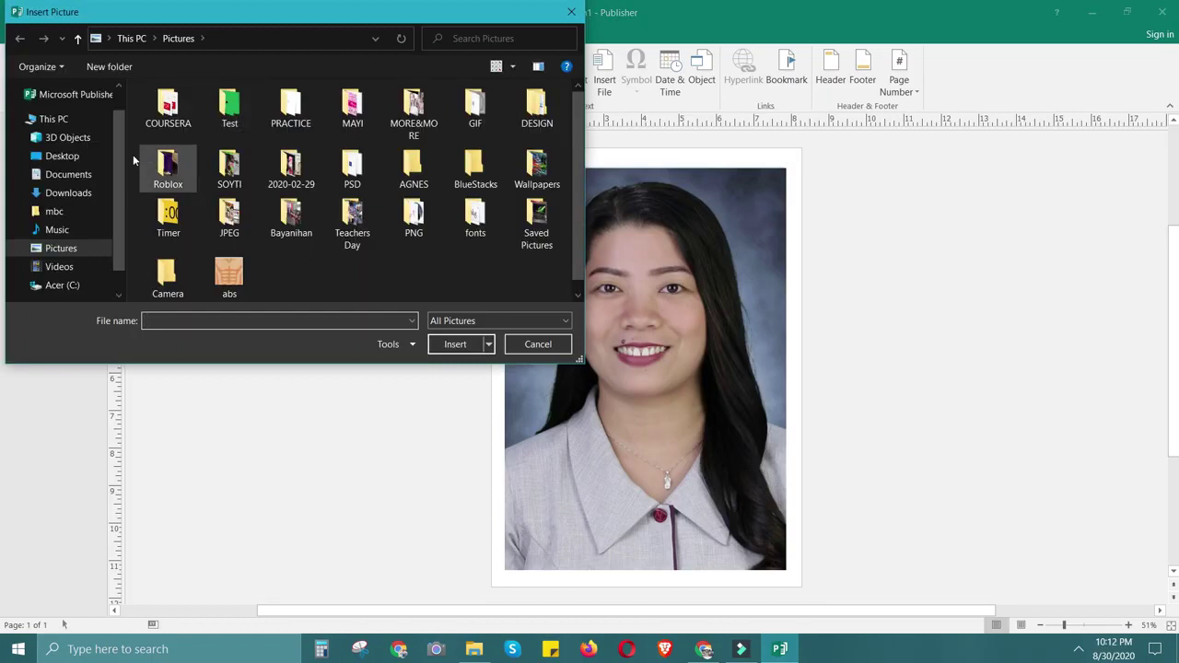
click(91, 175)
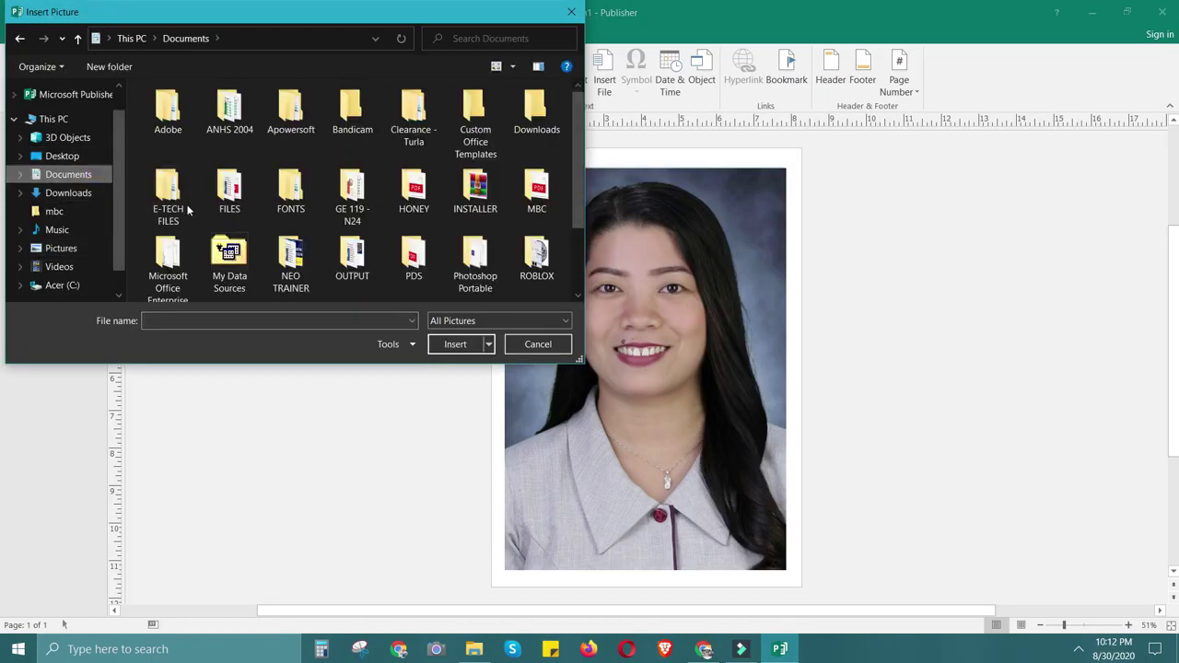
double_click(193, 184)
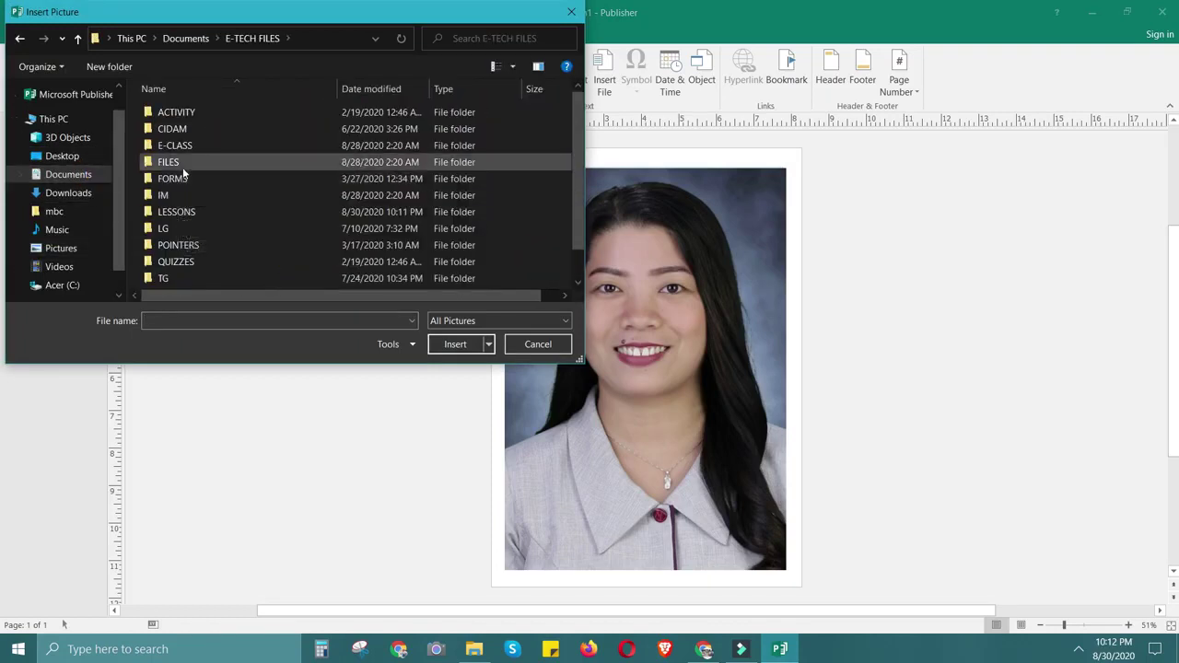
double_click(197, 211)
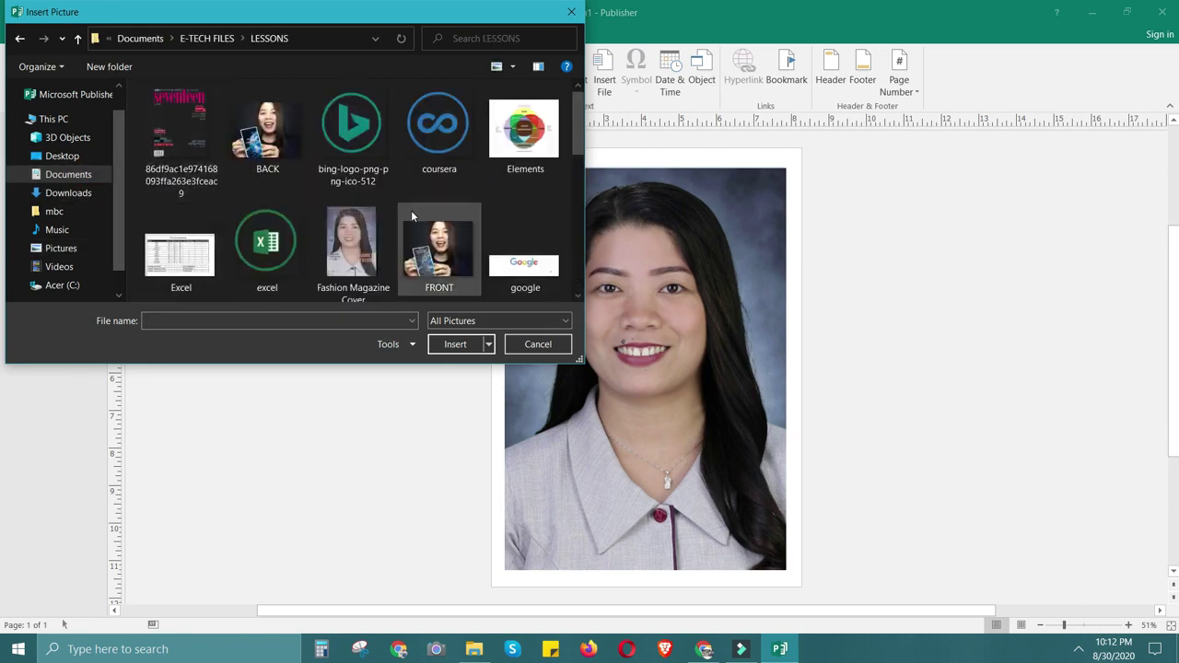
double_click(169, 121)
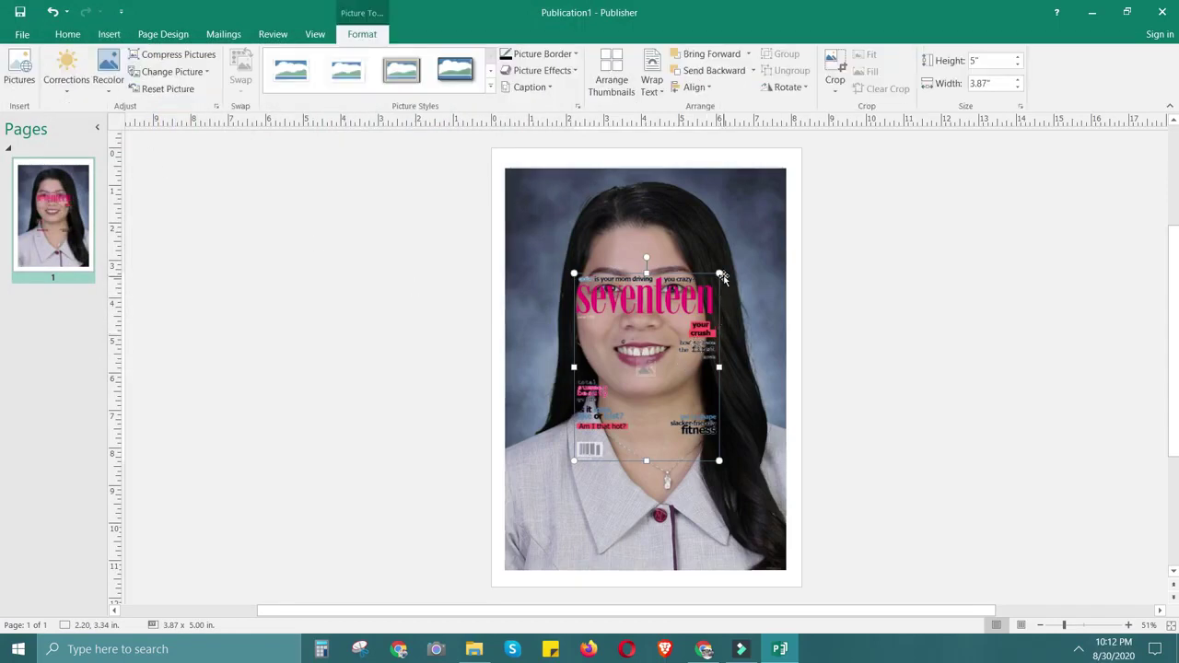
Stretch the seventeen overlay to about 8.24 by 11.7 inches so it fills the page.
drag(734, 255, 785, 169)
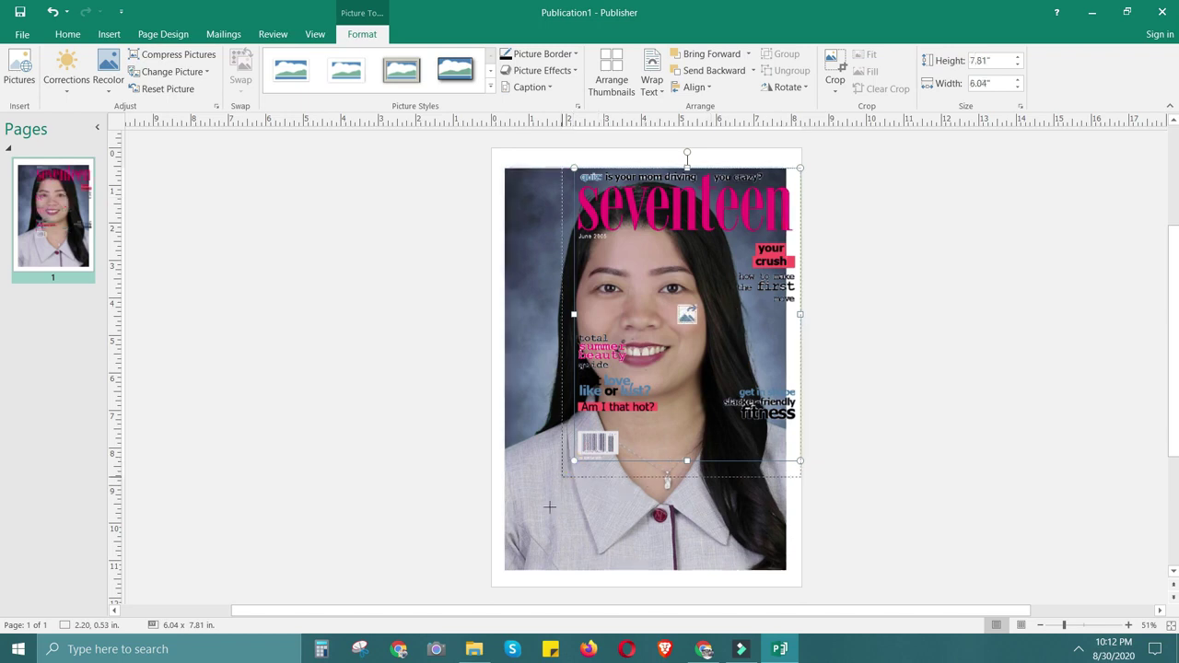
mouse_move(573, 458)
mouse_down()
mouse_move(511, 559)
mouse_move(491, 568)
mouse_up()
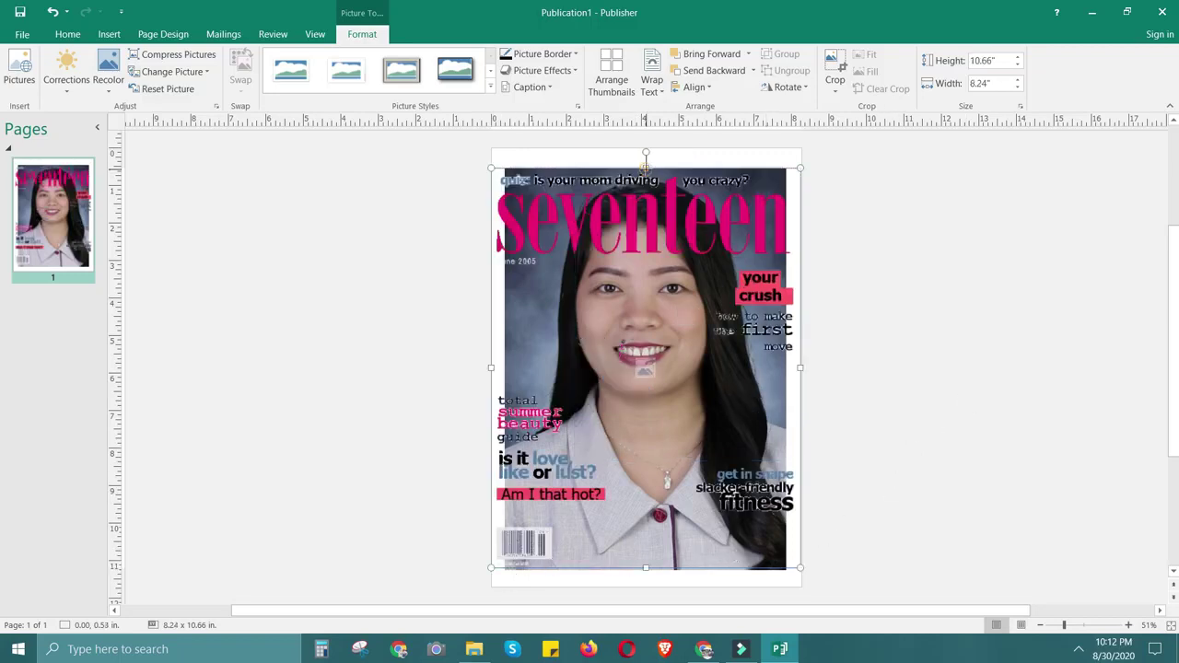
drag(646, 168, 649, 147)
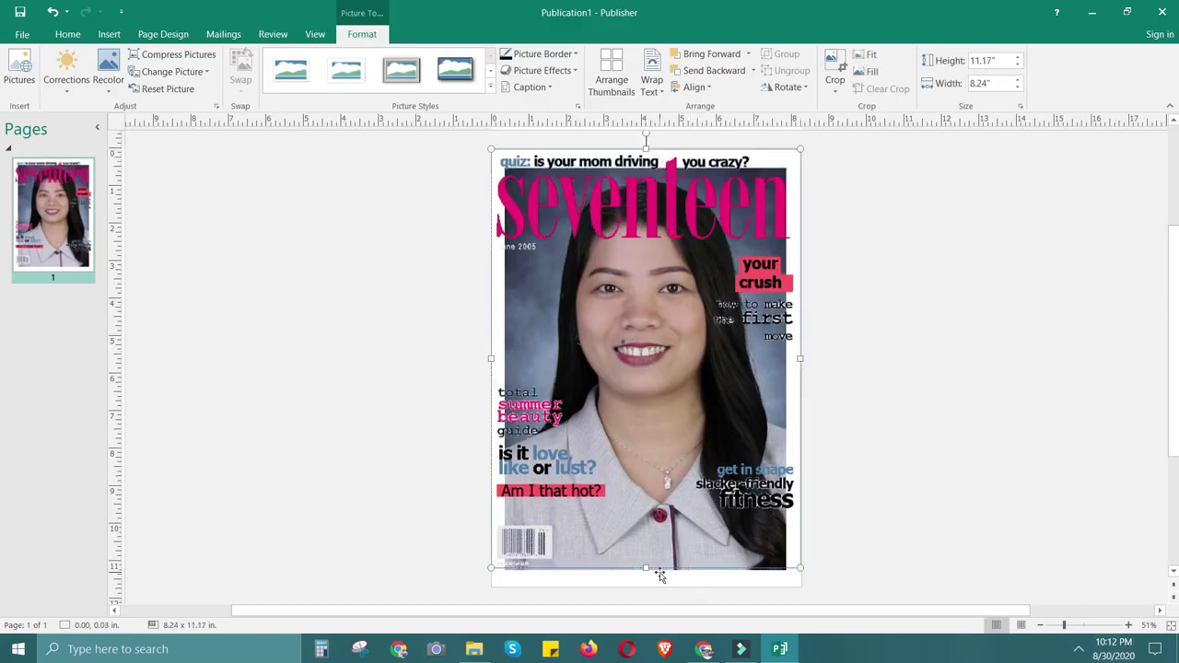
drag(645, 569, 646, 588)
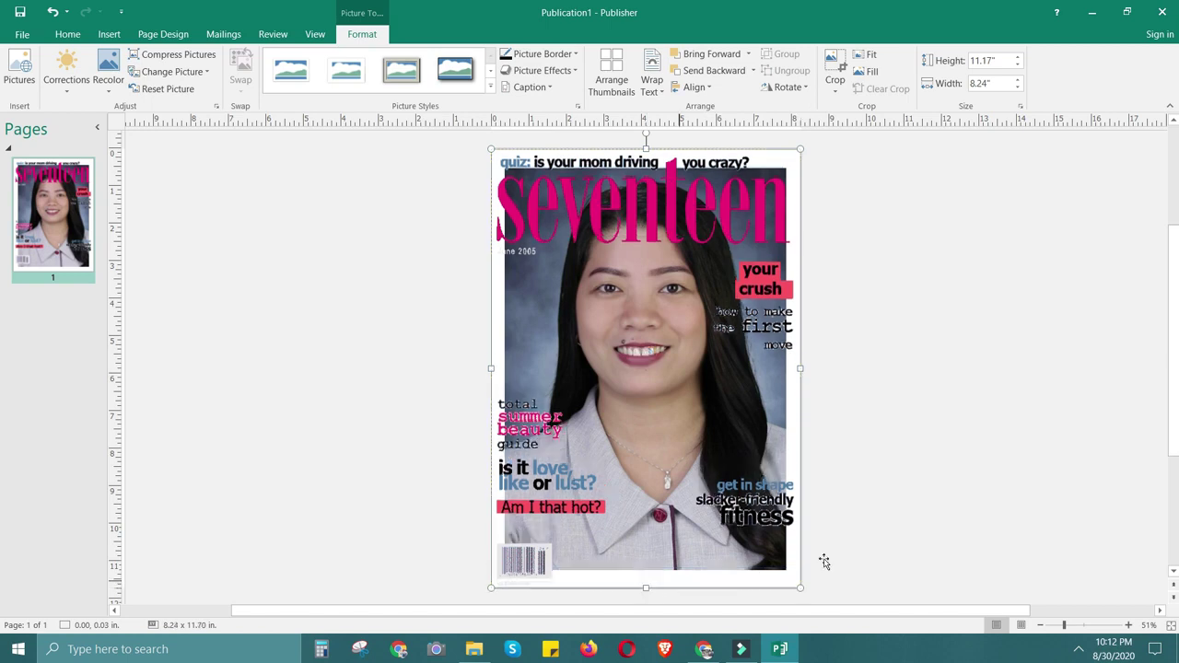
click(989, 471)
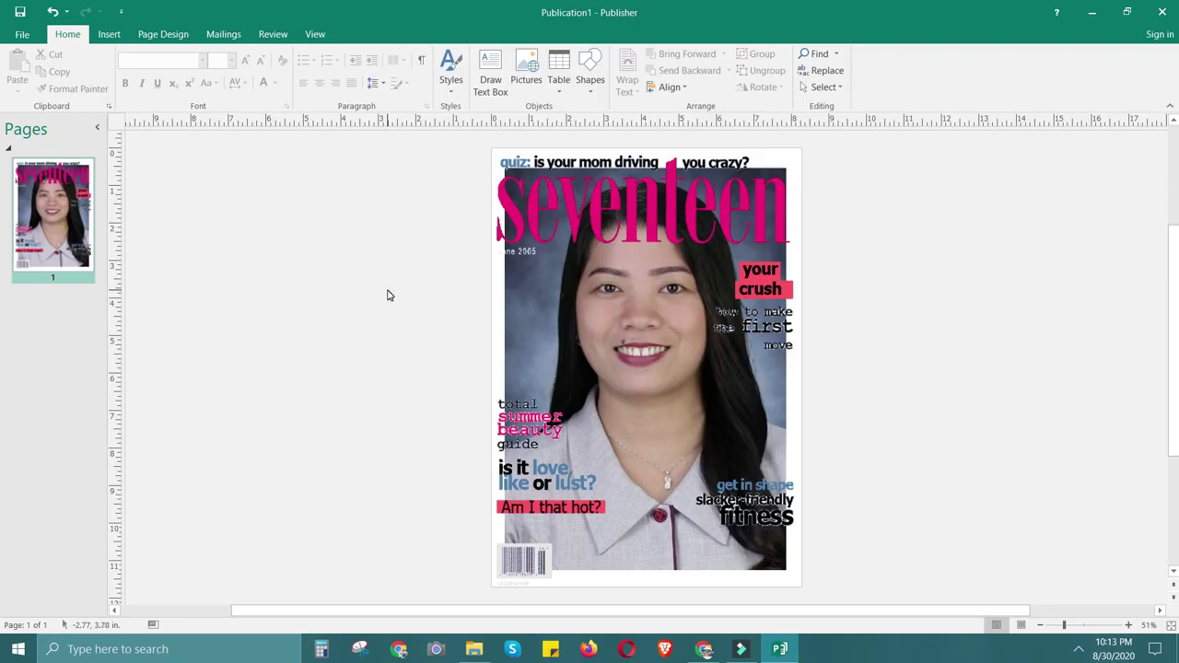
Save the cover to Documents as a JPEG named 'Batula_Magazin'.
click(22, 34)
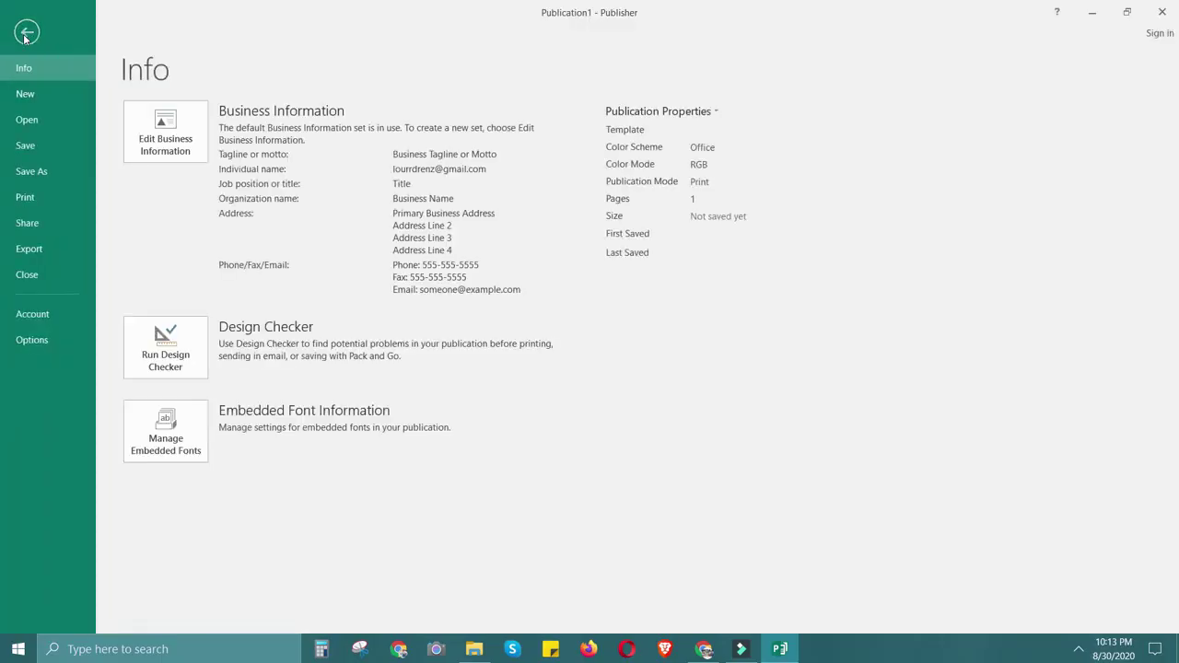
click(53, 172)
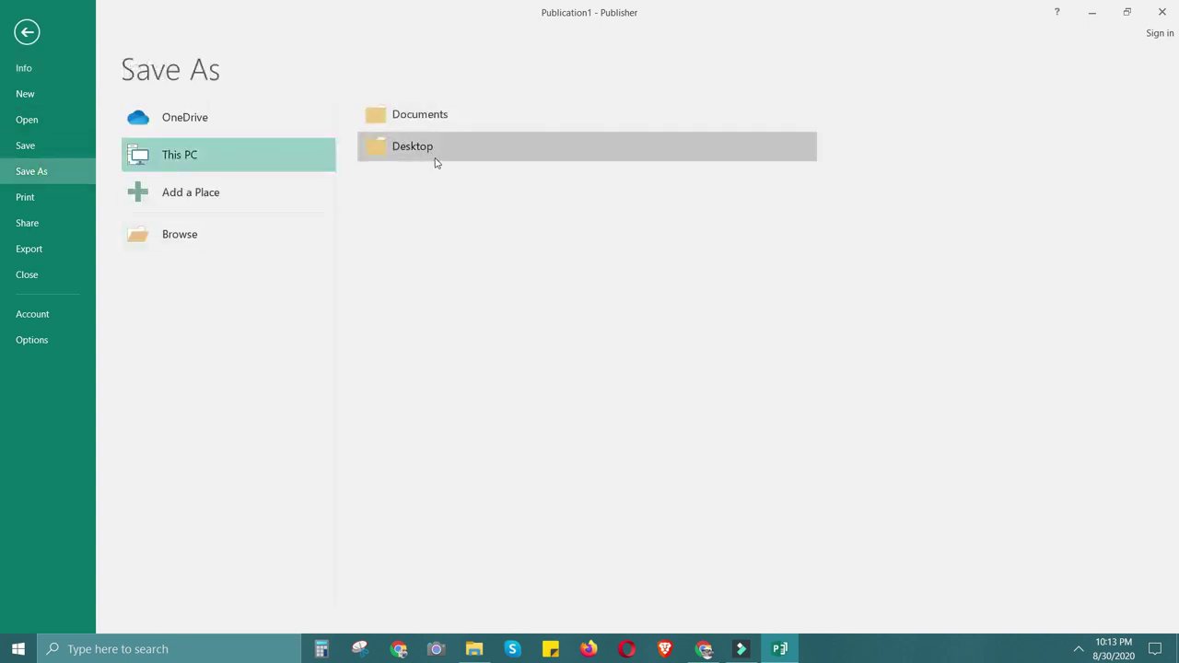
click(465, 117)
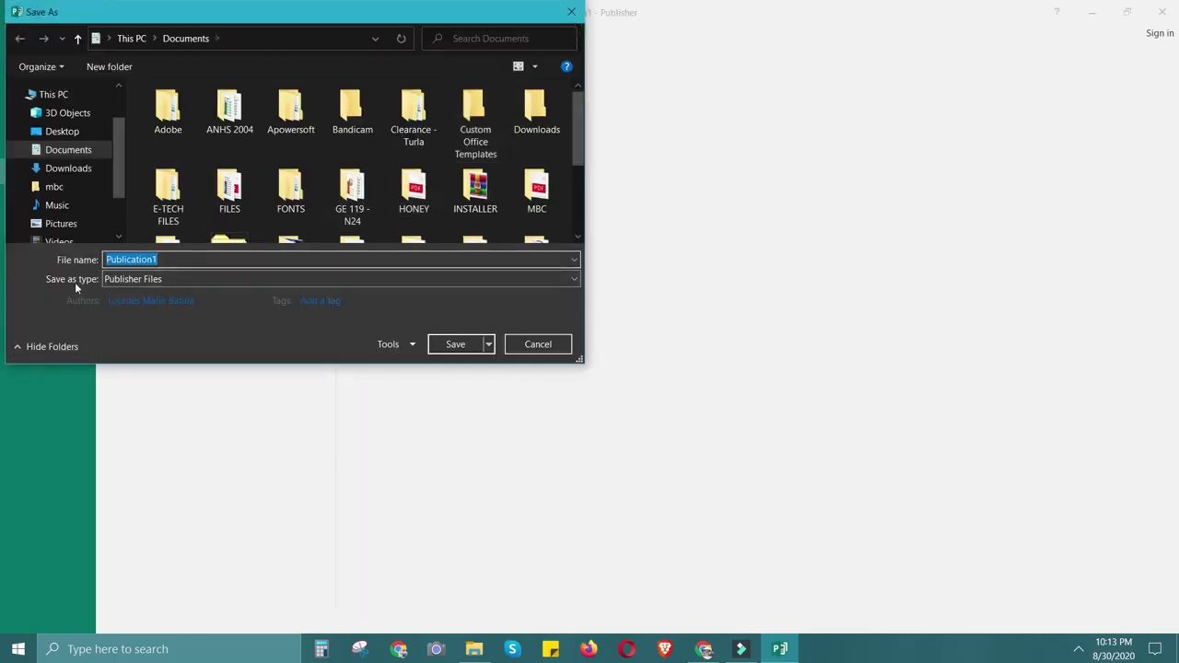
click(126, 279)
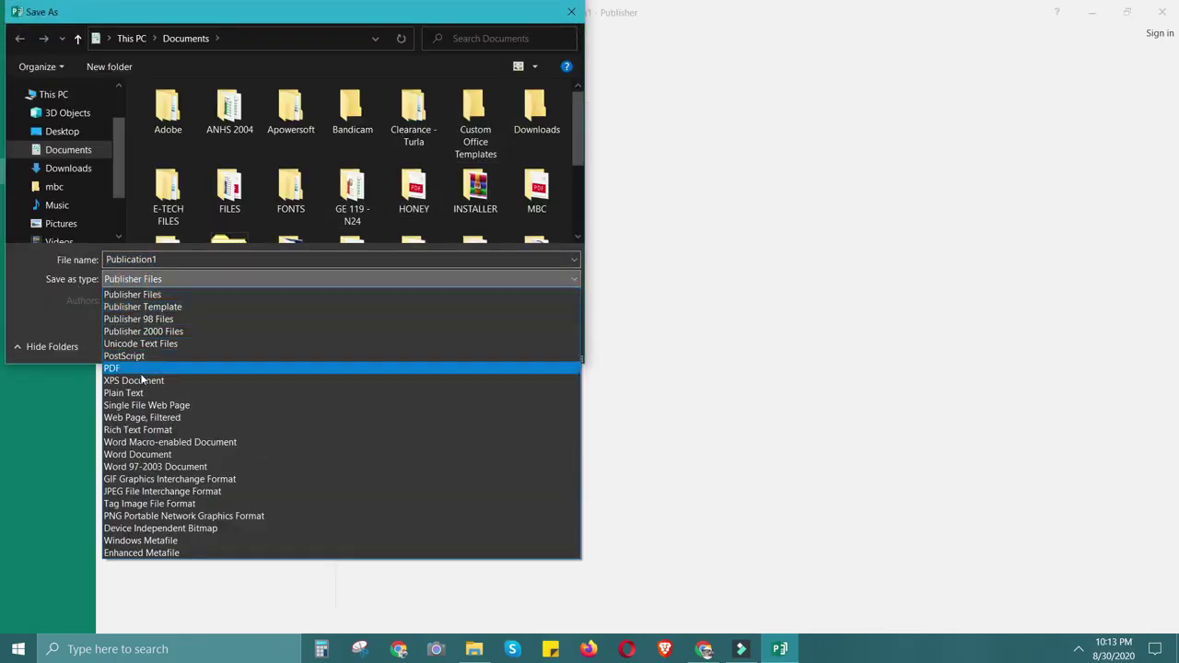
click(147, 492)
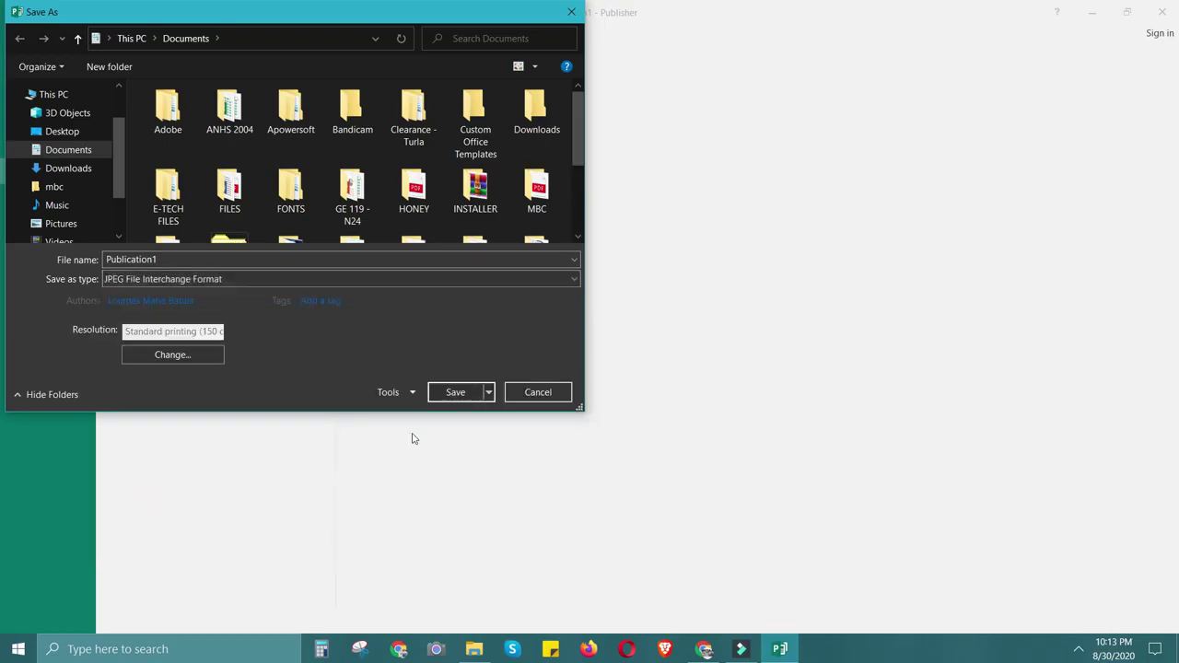
double_click(161, 260)
key(BackSpace)
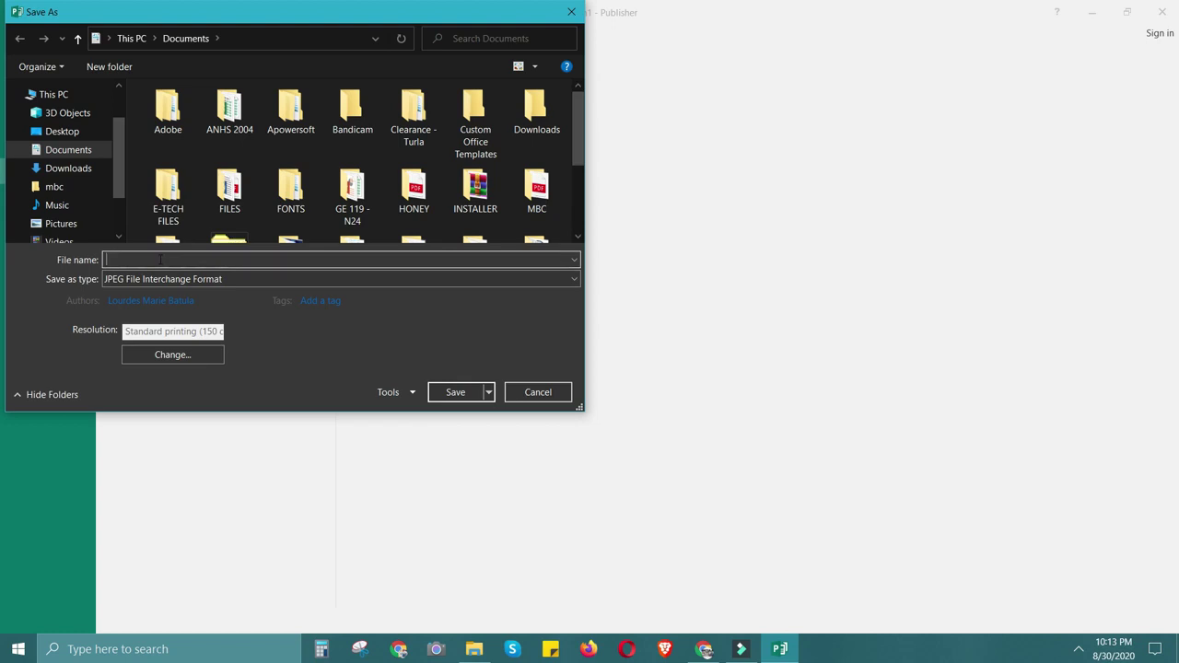
text(Batu)
text(la_MagazineCover)
click(219, 264)
click(456, 392)
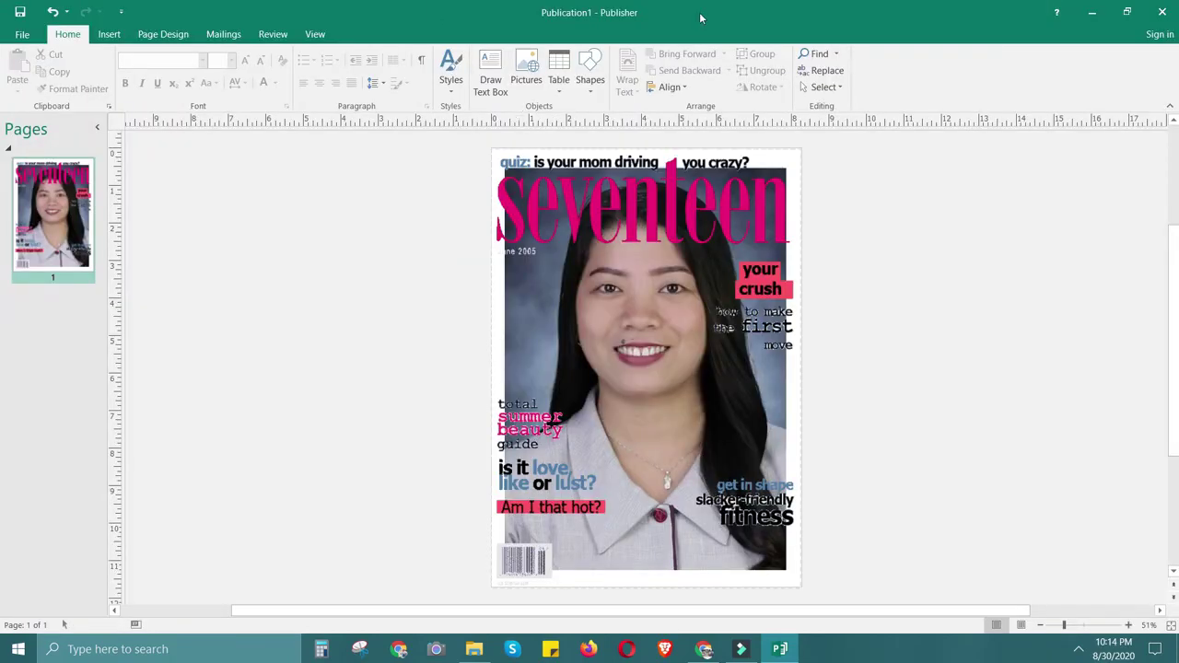
Close Publisher without saving and select the magazine cover JPG in Documents.
click(1162, 15)
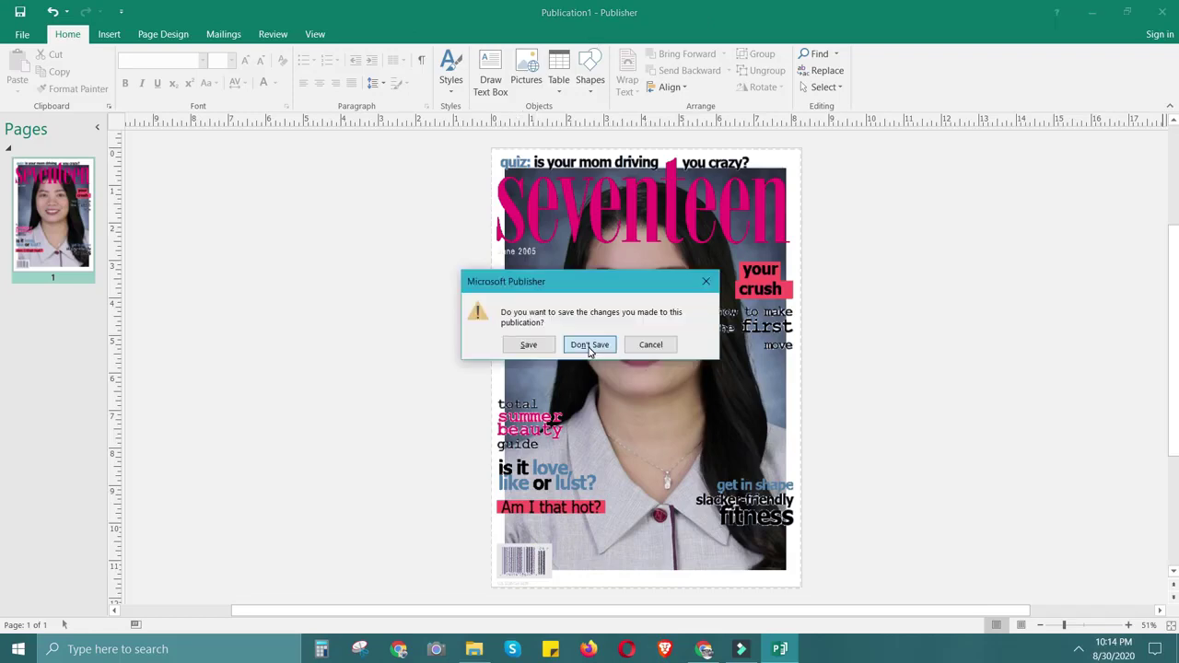
click(589, 348)
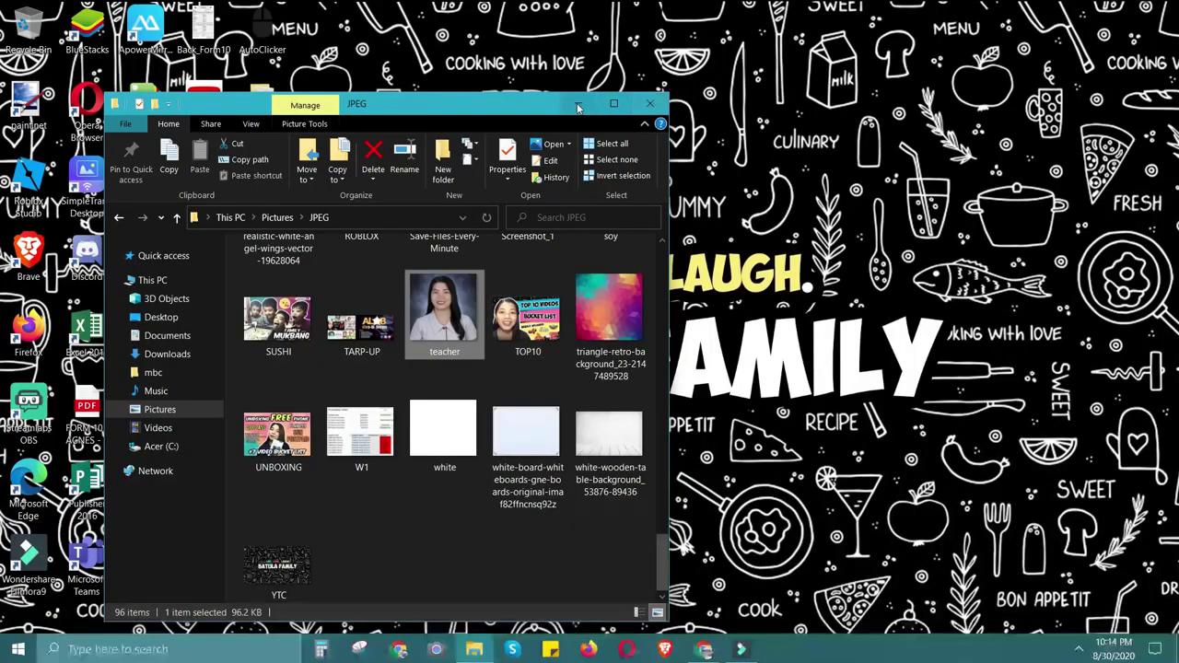
click(169, 337)
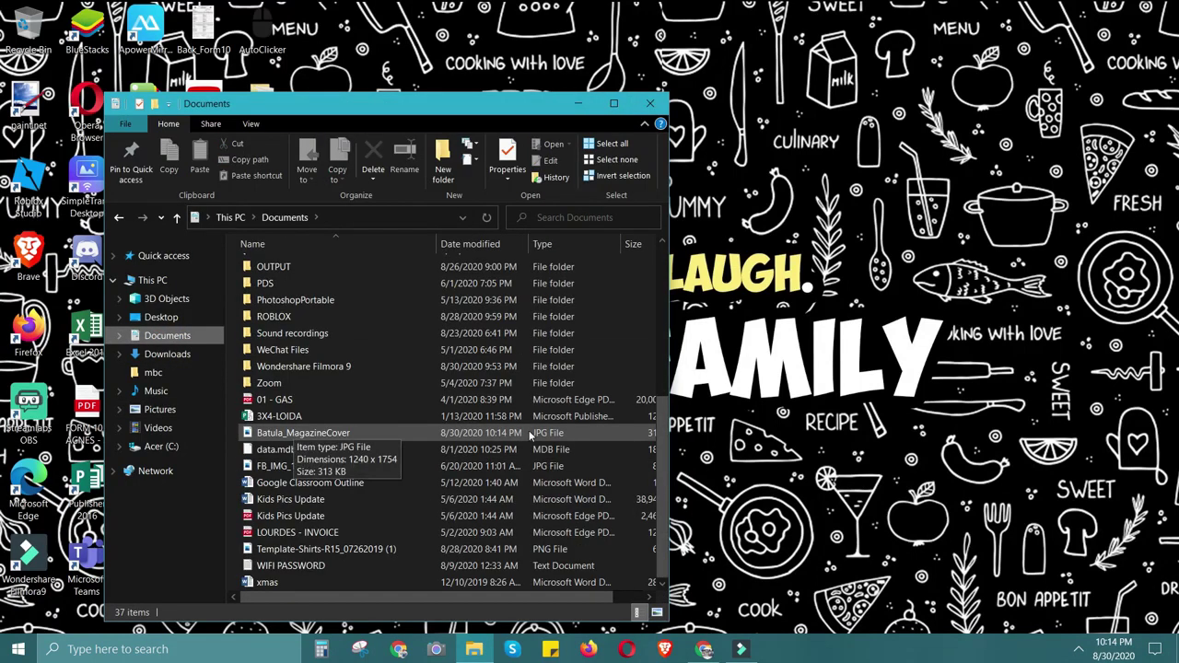
click(318, 433)
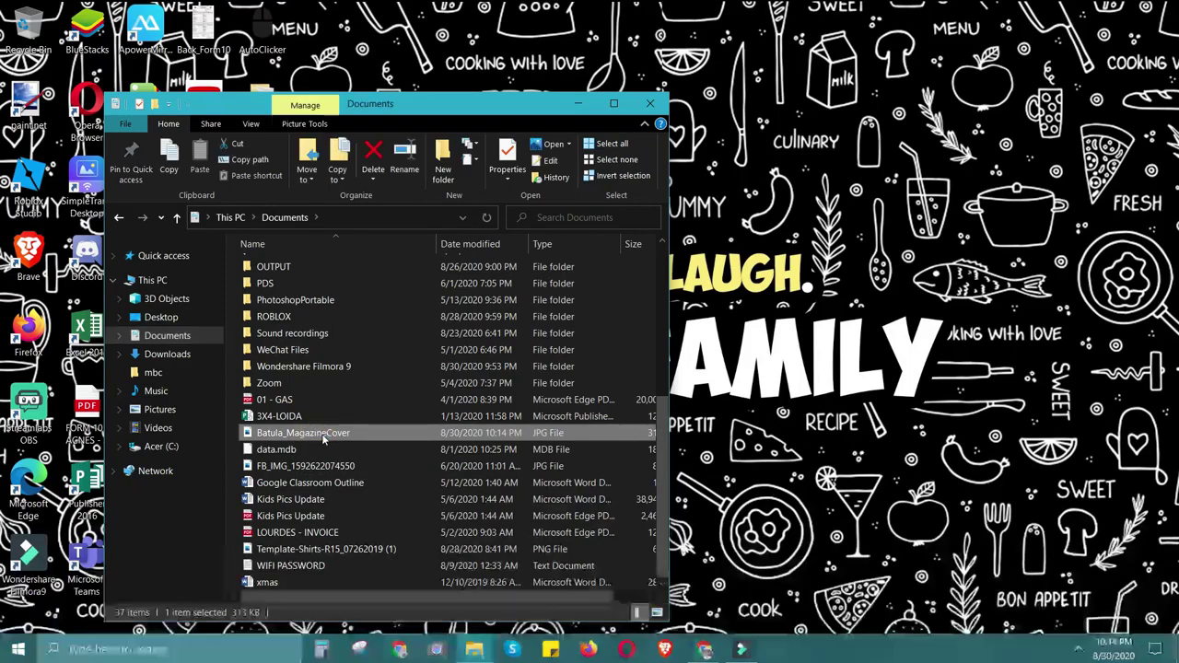